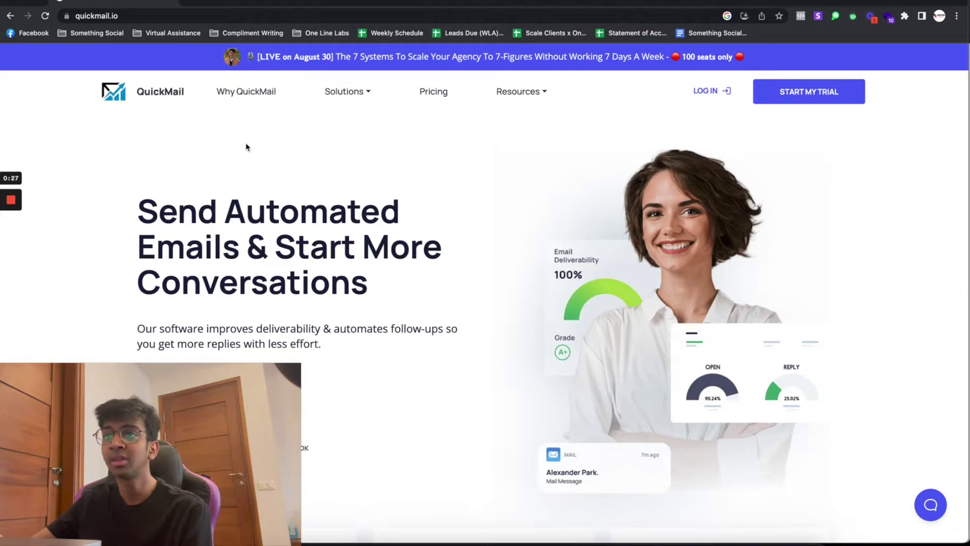
- Open the Pricing page and review the free AutoWarmer and Starter plan details
click(431, 101)
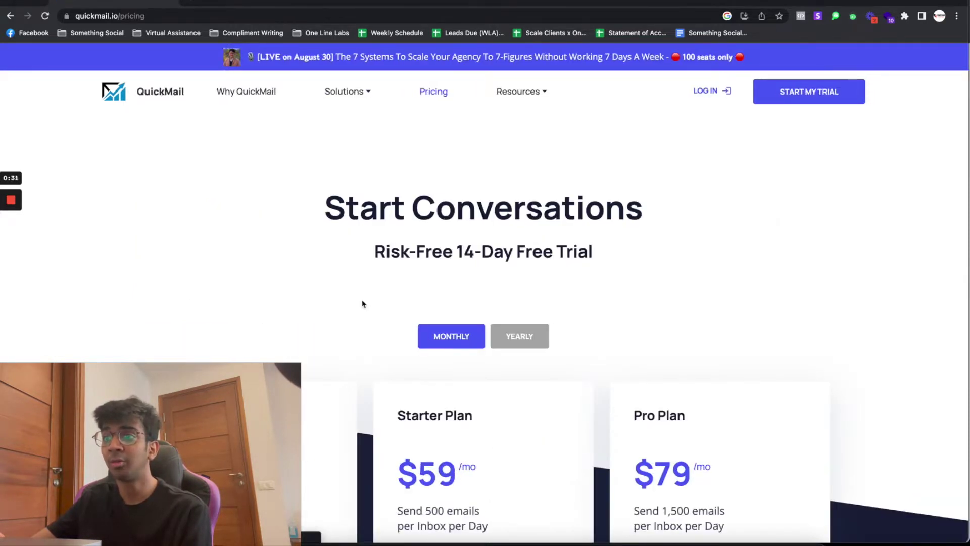
scroll(222, 313, down, 3)
scroll(221, 314, down, 3)
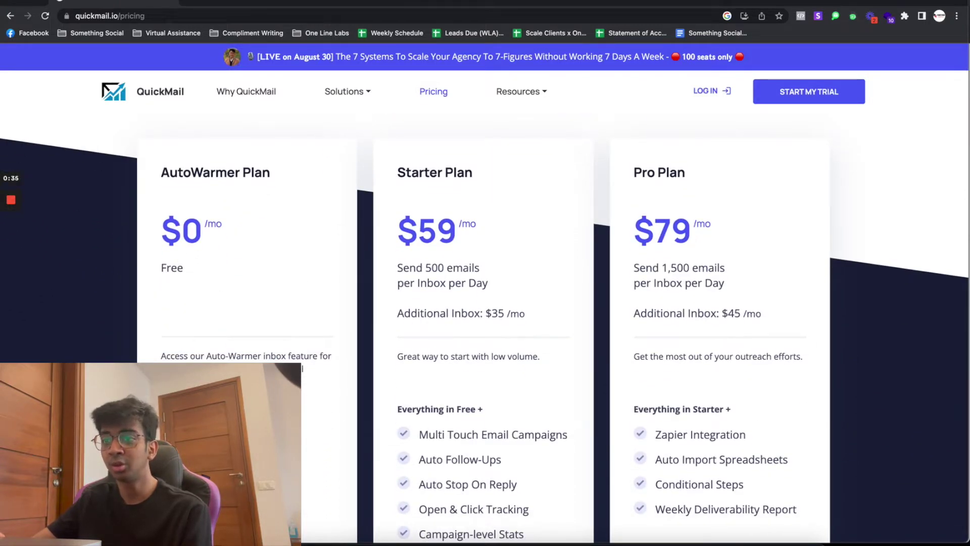
drag(221, 353, 331, 360)
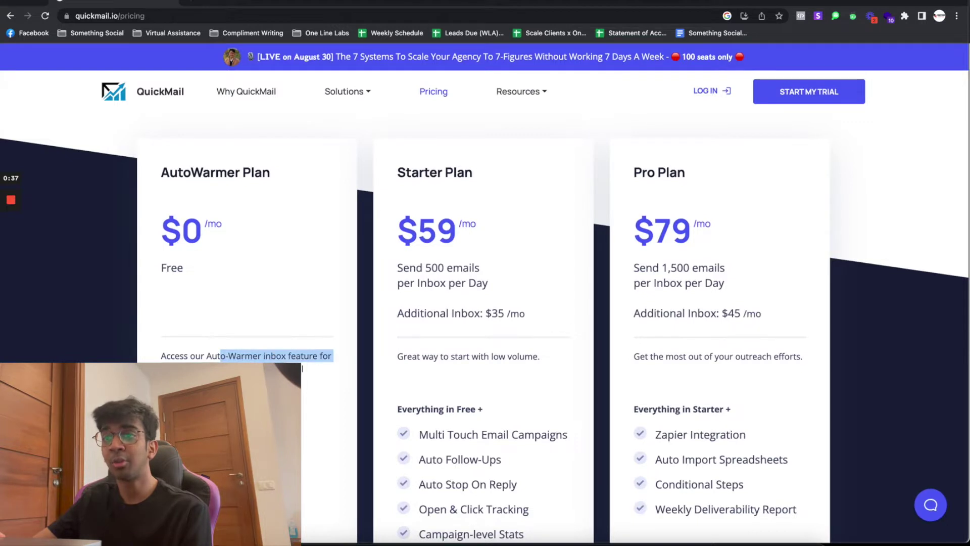
click(302, 368)
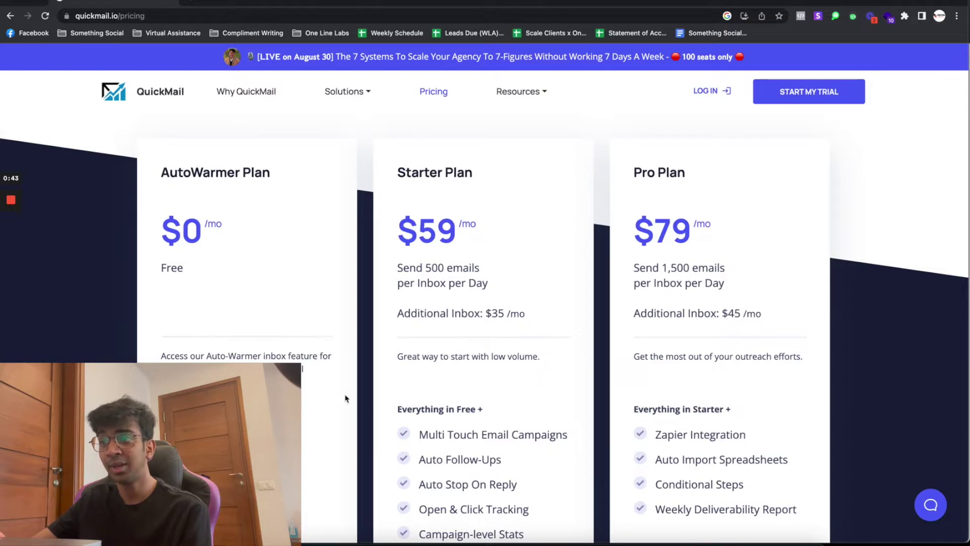
drag(397, 172, 495, 272)
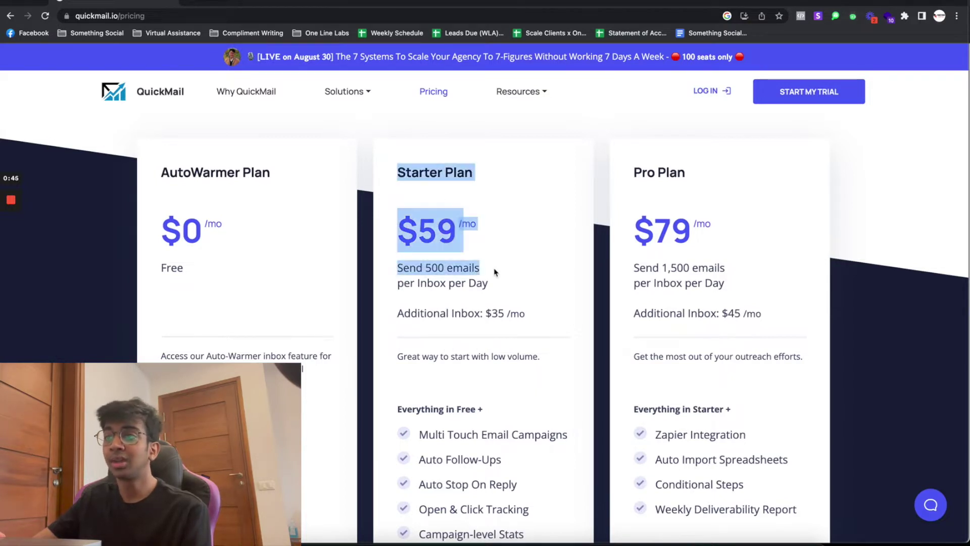
click(499, 286)
triple_click(467, 253)
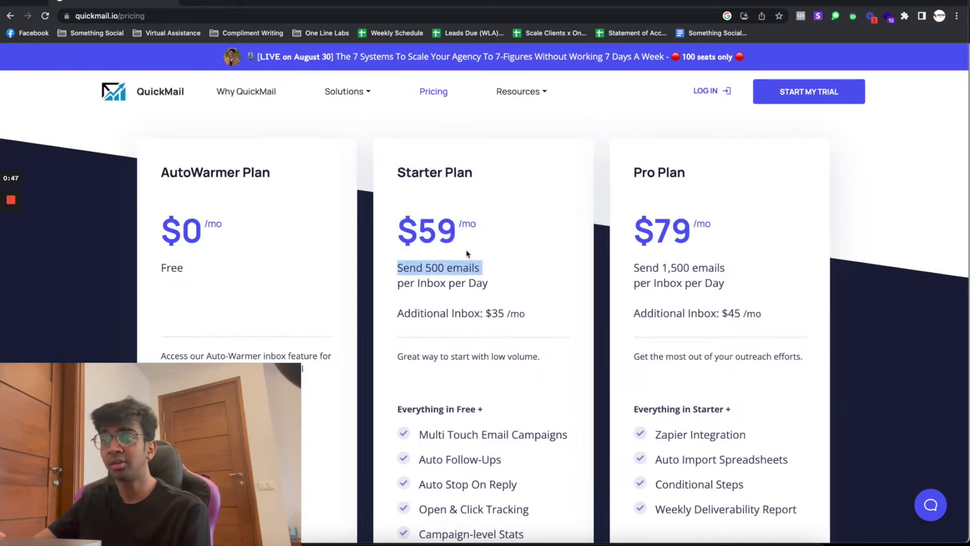
drag(439, 269, 480, 295)
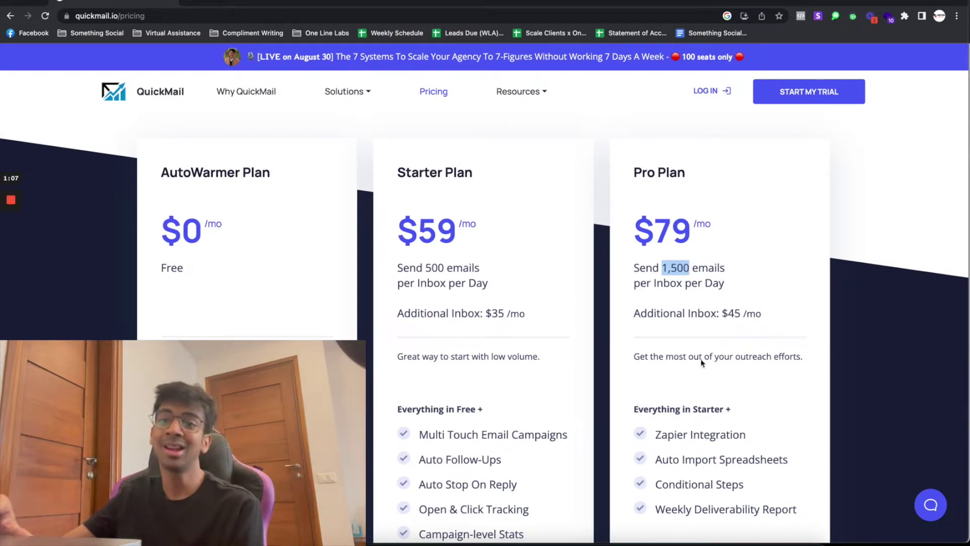
- Review the Pro Plan's extra-inbox pricing and the Starter plan's 14-day trial note
click(528, 303)
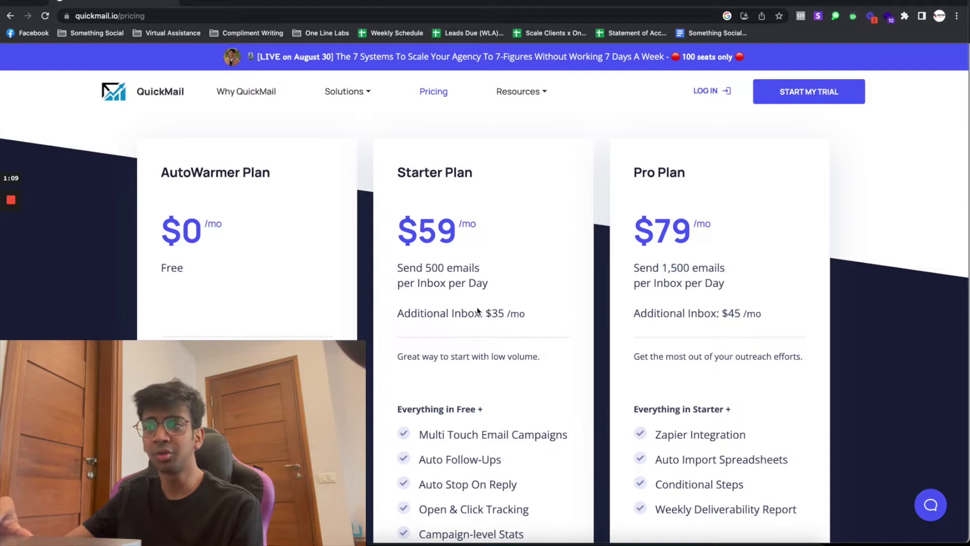
click(521, 317)
scroll(530, 333, down, 3)
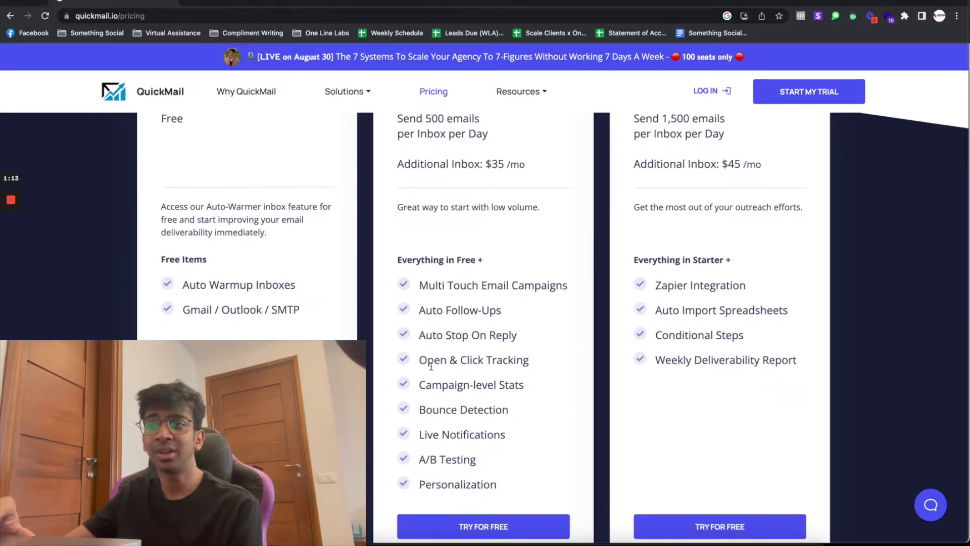
scroll(431, 366, down, 1)
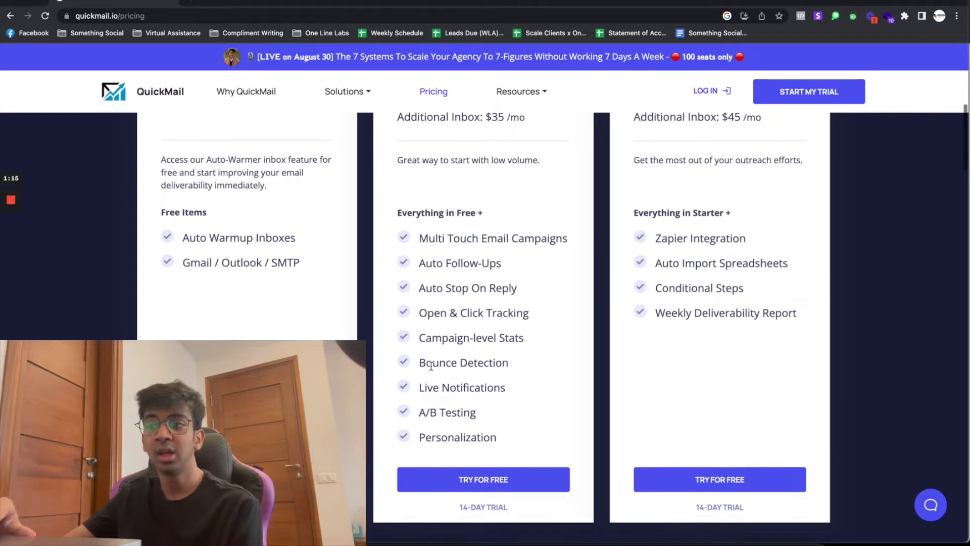
scroll(431, 366, down, 1)
triple_click(480, 488)
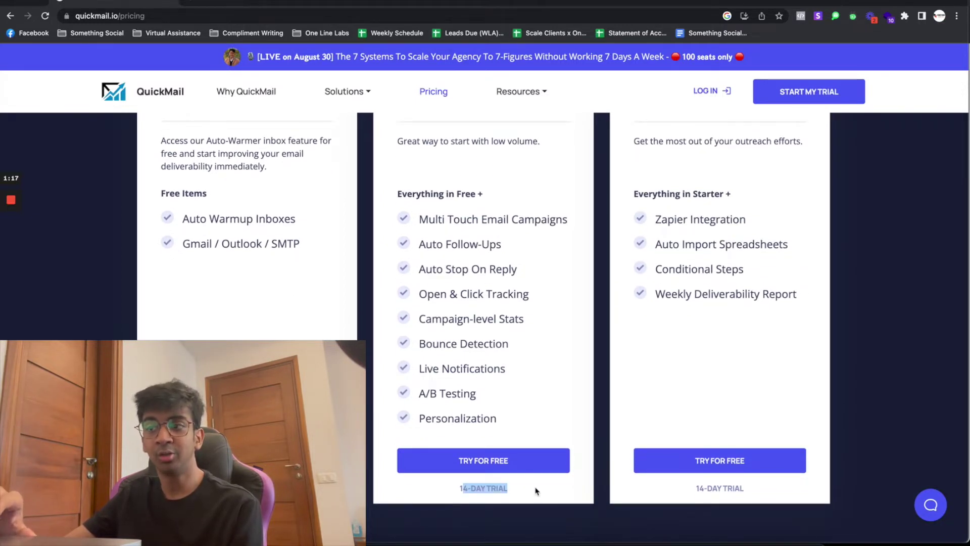
click(535, 489)
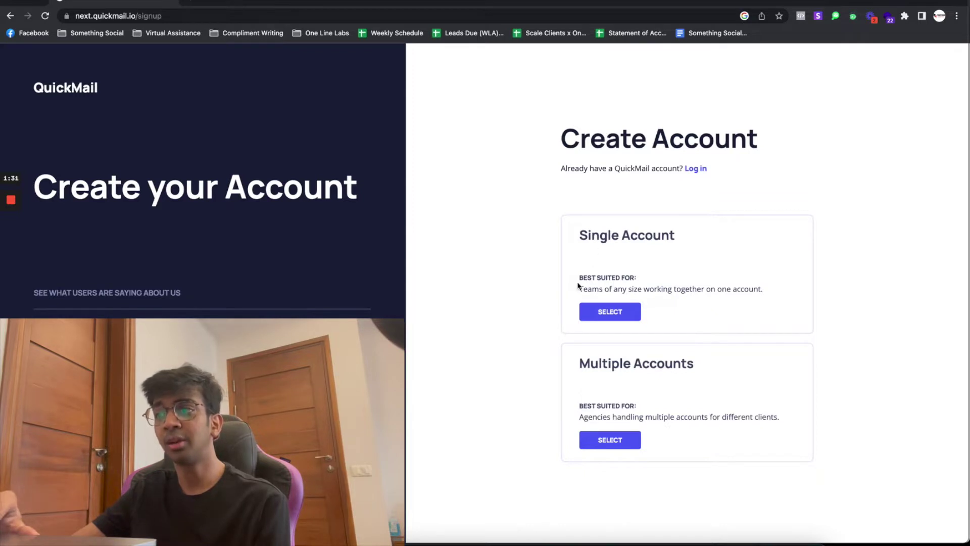
- Choose the Single Account sign-up option to move on to Step 2 of 3
drag(715, 286, 703, 309)
click(676, 352)
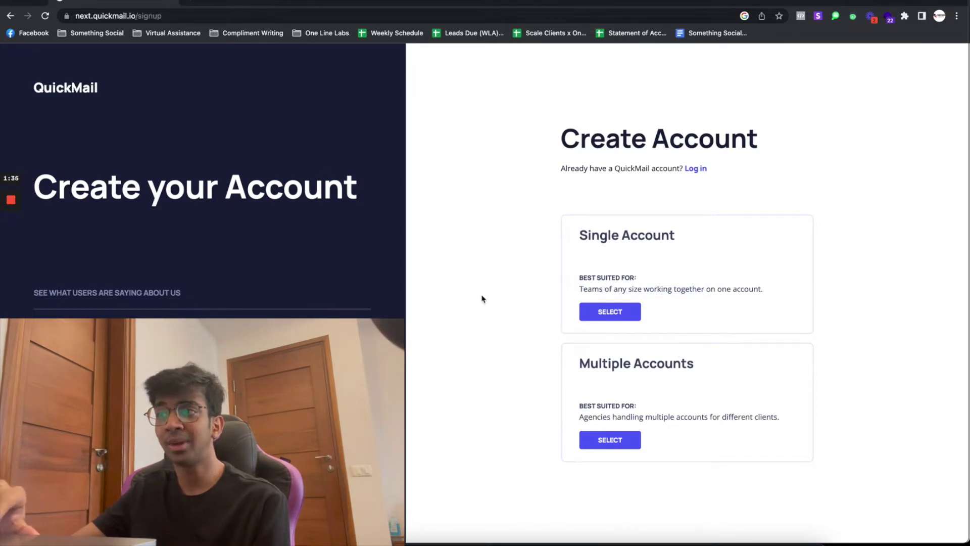
click(591, 317)
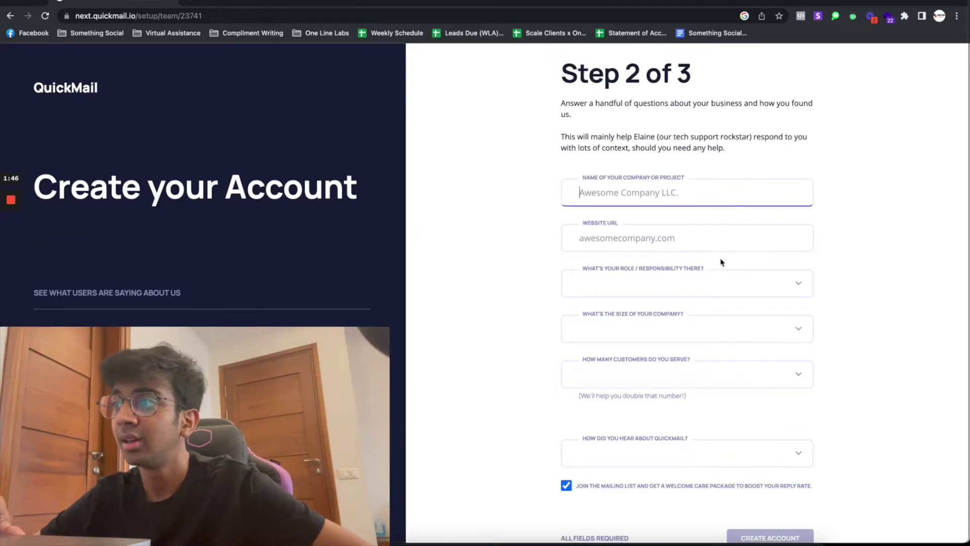
- Enter company name 'One Line Labs' and website 'onelinelabs.com'
click(656, 191)
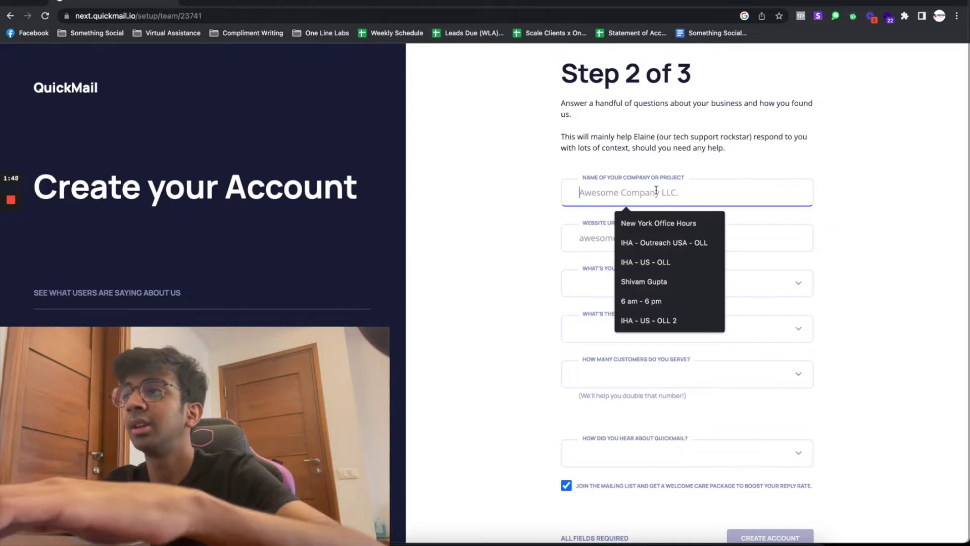
text(One L)
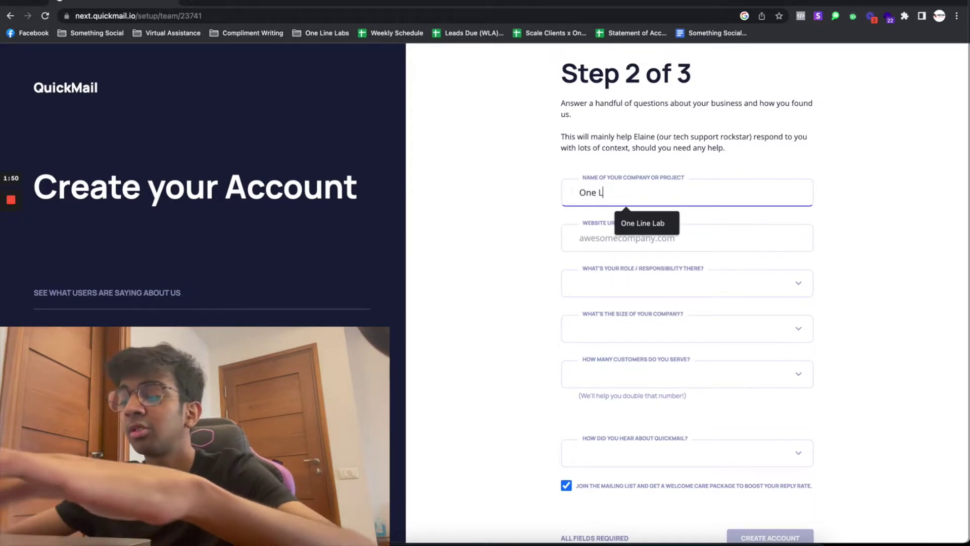
text(ine Labs)
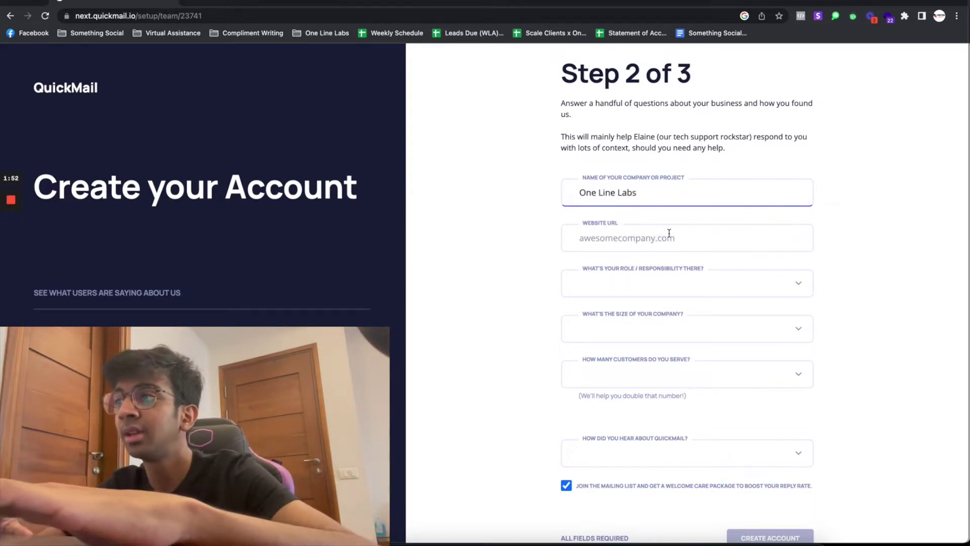
click(669, 233)
text(onelinel)
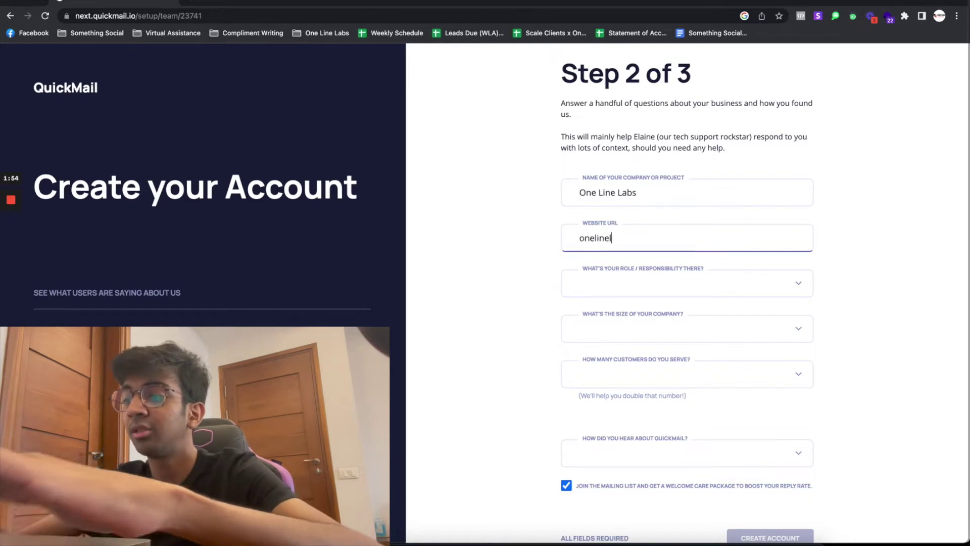
text(abs.com)
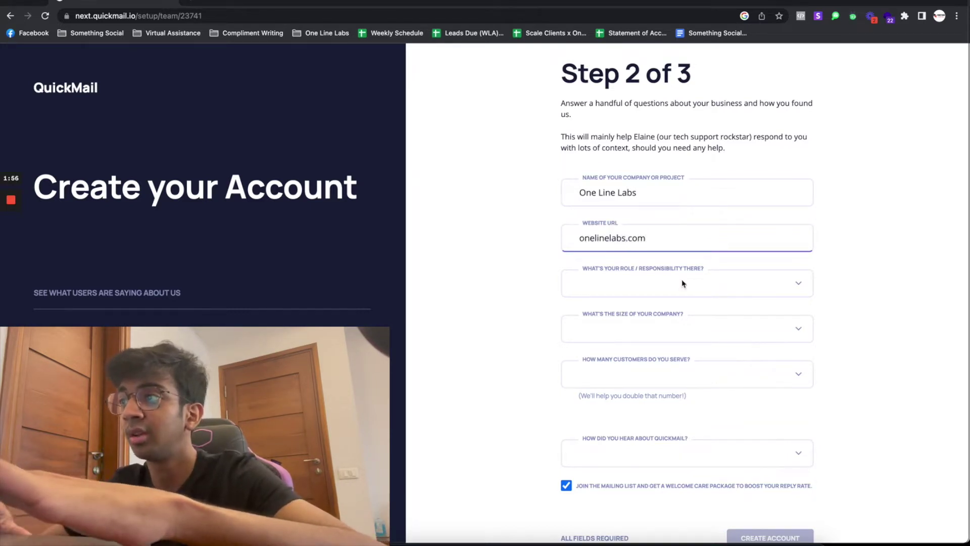
- Set role to CEO / Founder, company size 2-10 employees, and 11-50 customers
click(682, 282)
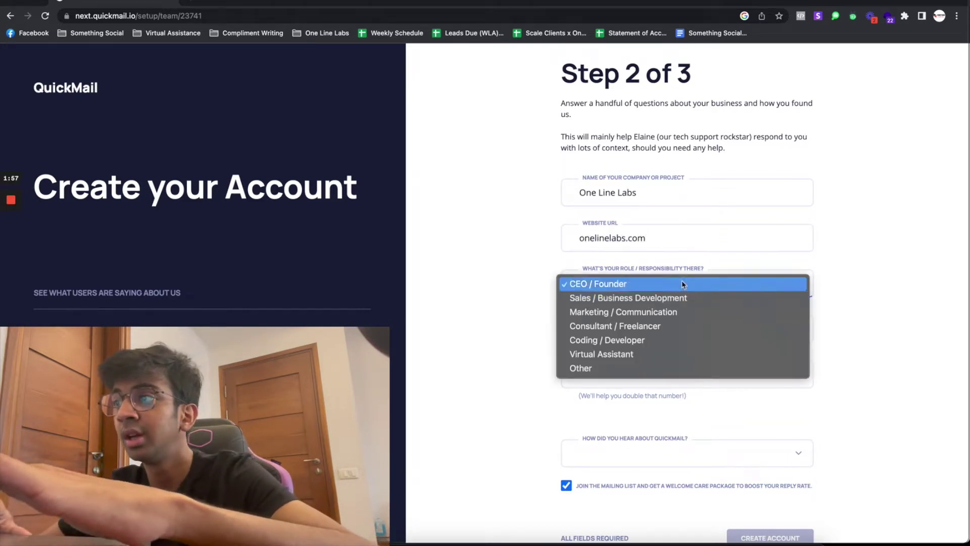
click(653, 285)
click(649, 332)
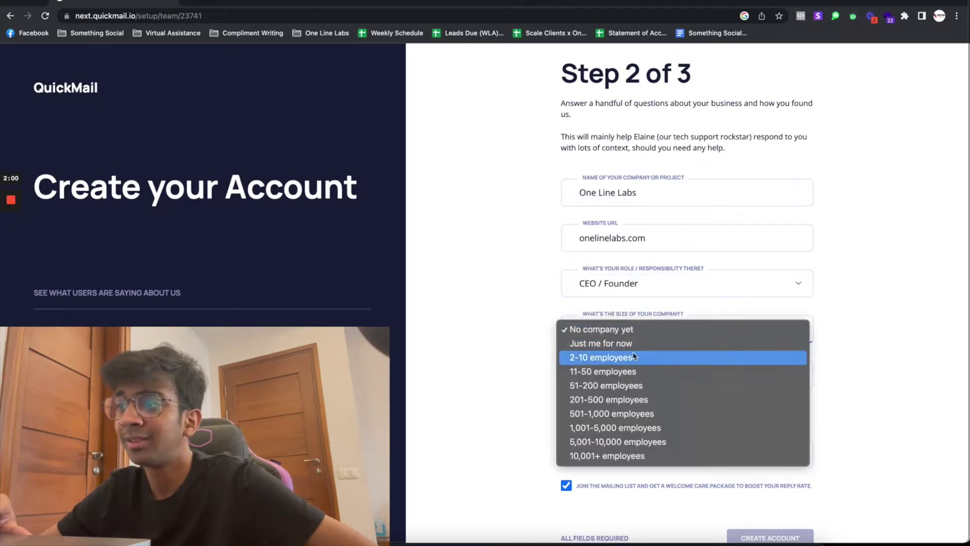
click(631, 359)
scroll(632, 360, down, 1)
click(634, 334)
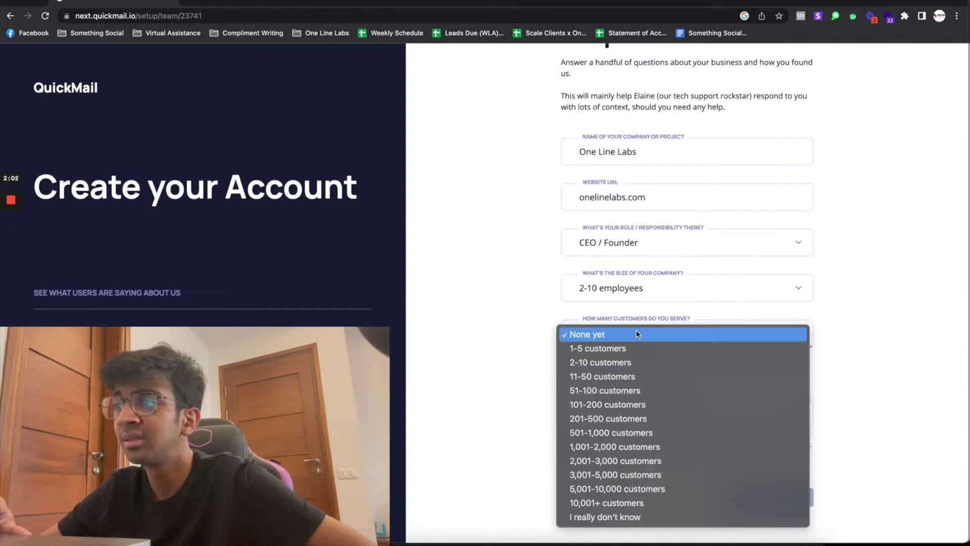
click(630, 381)
- Set referral to Google Search with term 'Quick Mail', opt out of mailing list, create account
click(636, 410)
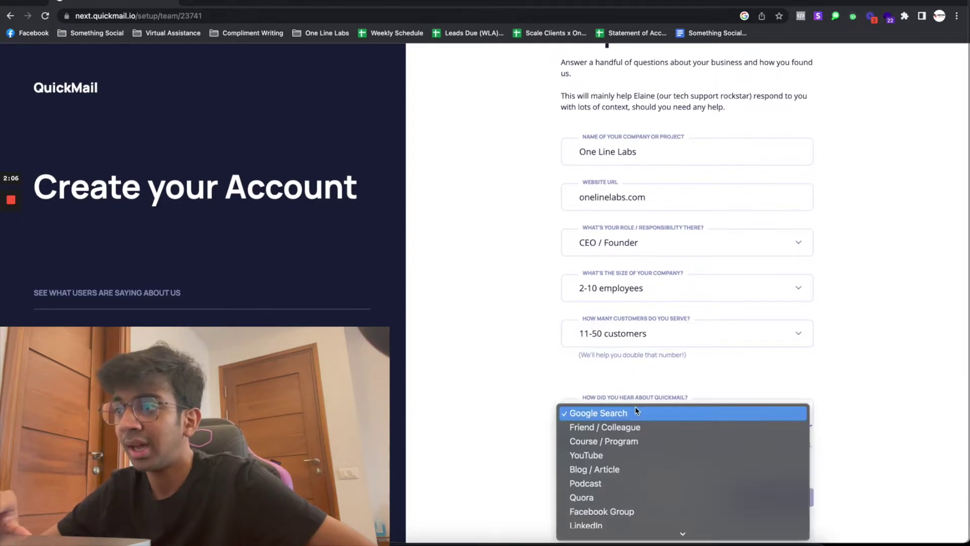
click(611, 456)
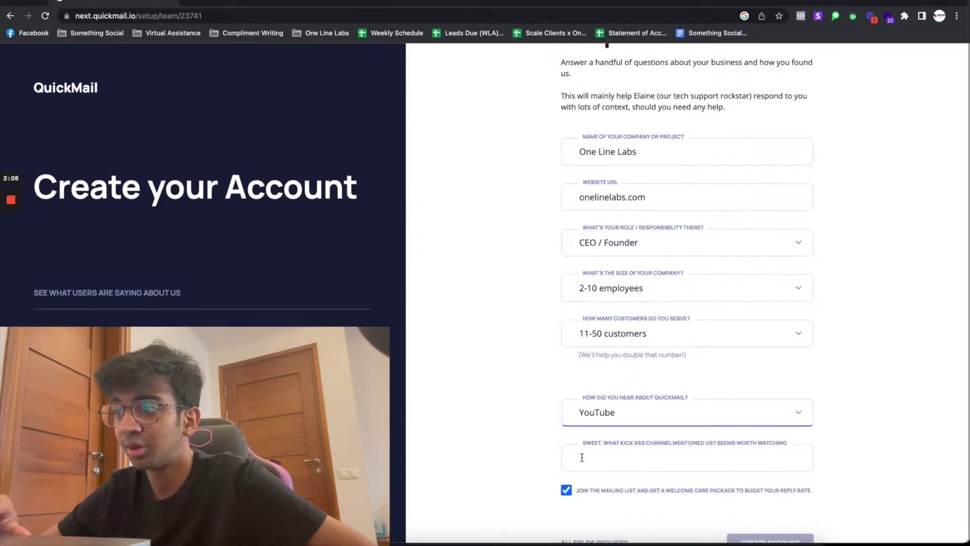
scroll(582, 457, down, 2)
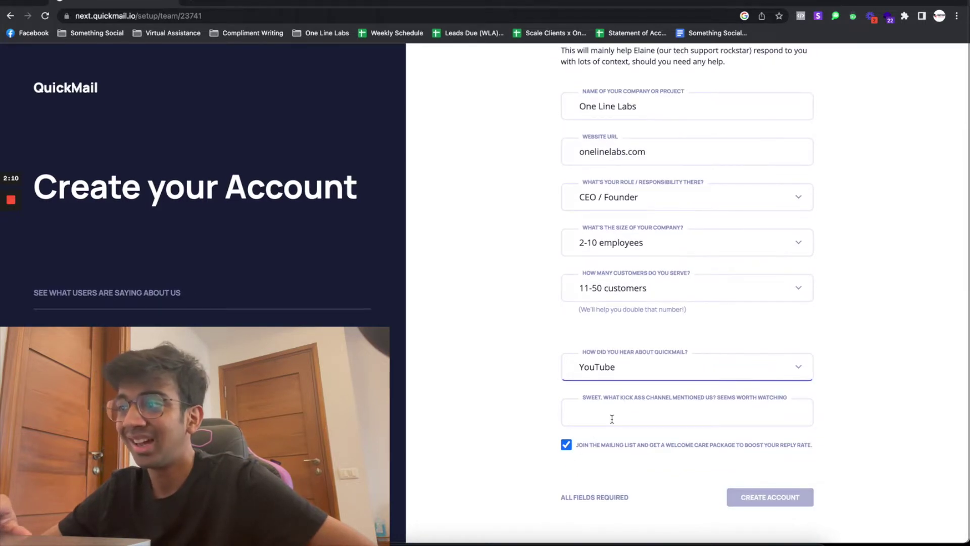
click(566, 445)
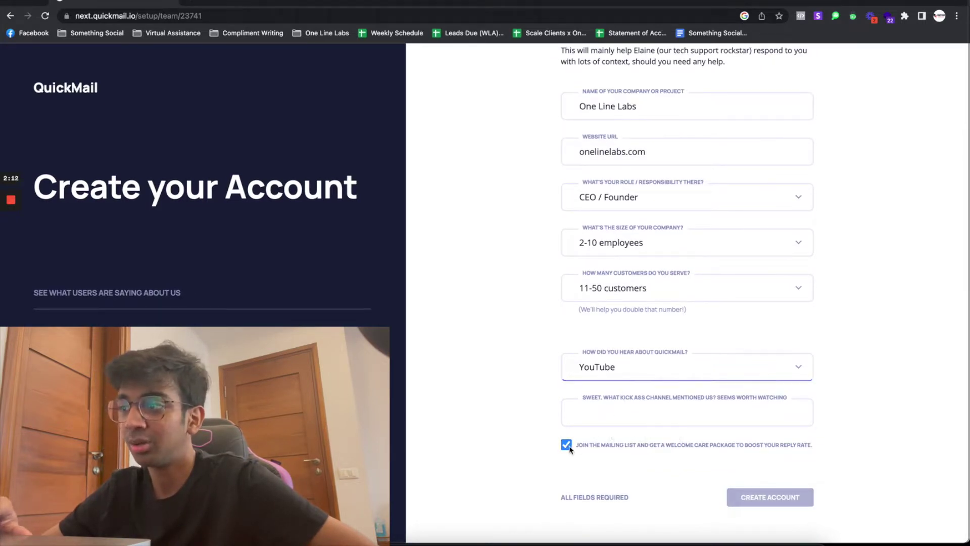
click(659, 378)
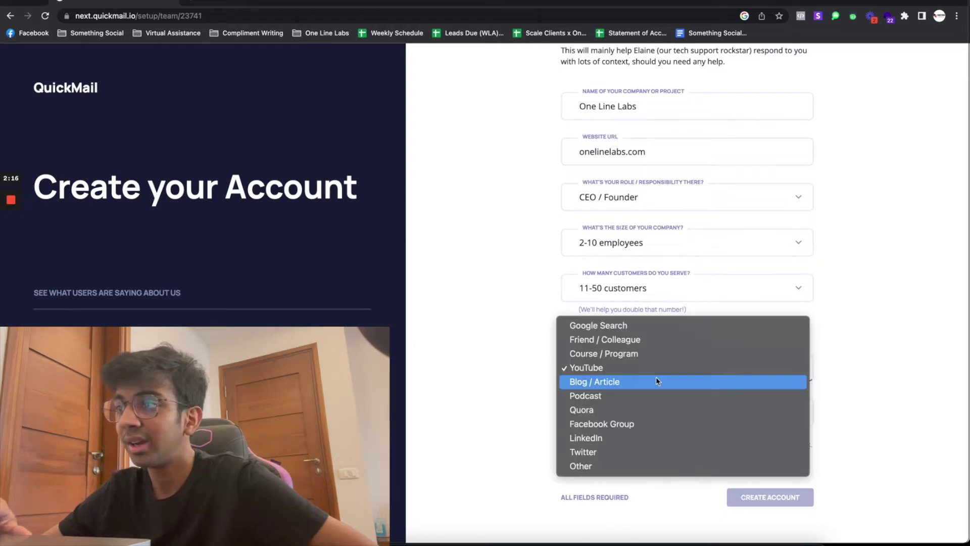
click(655, 328)
click(648, 414)
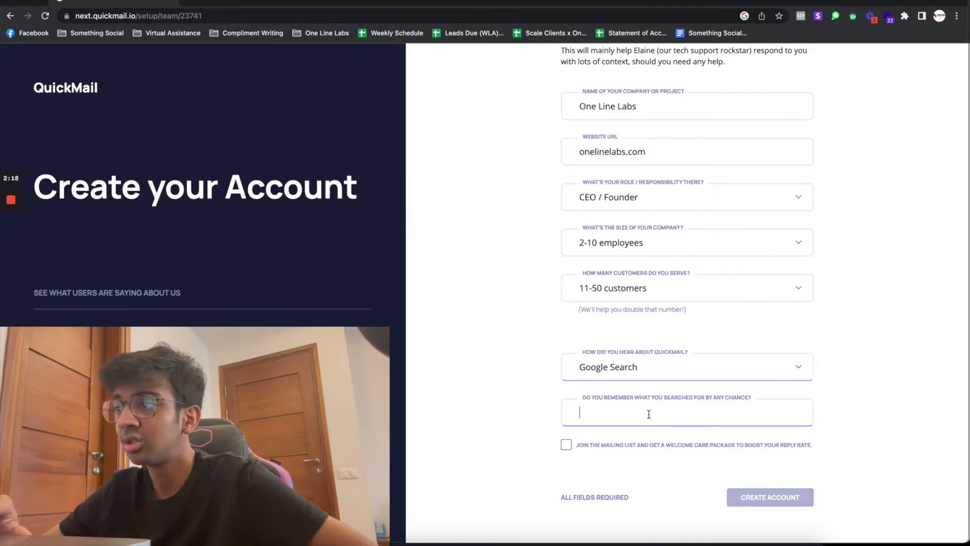
text(Quick Mail)
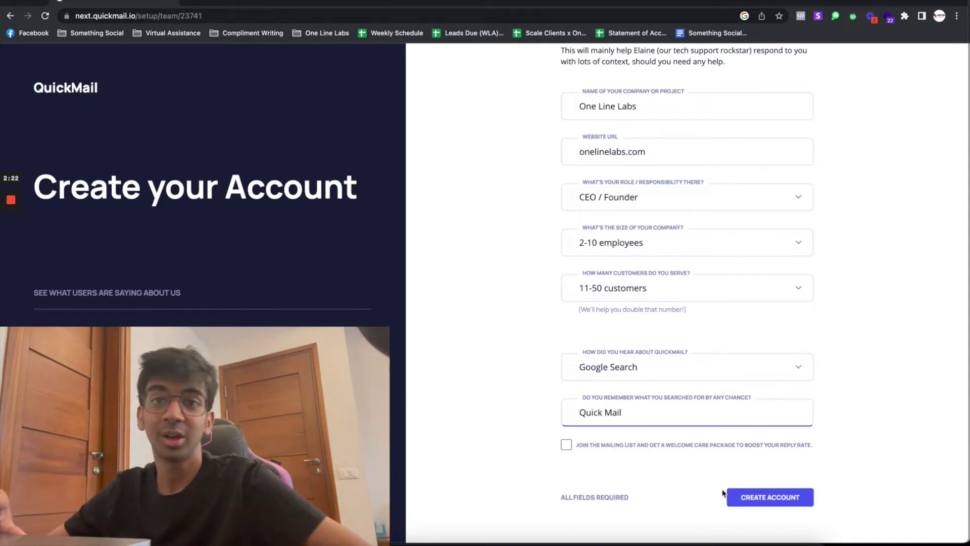
click(798, 497)
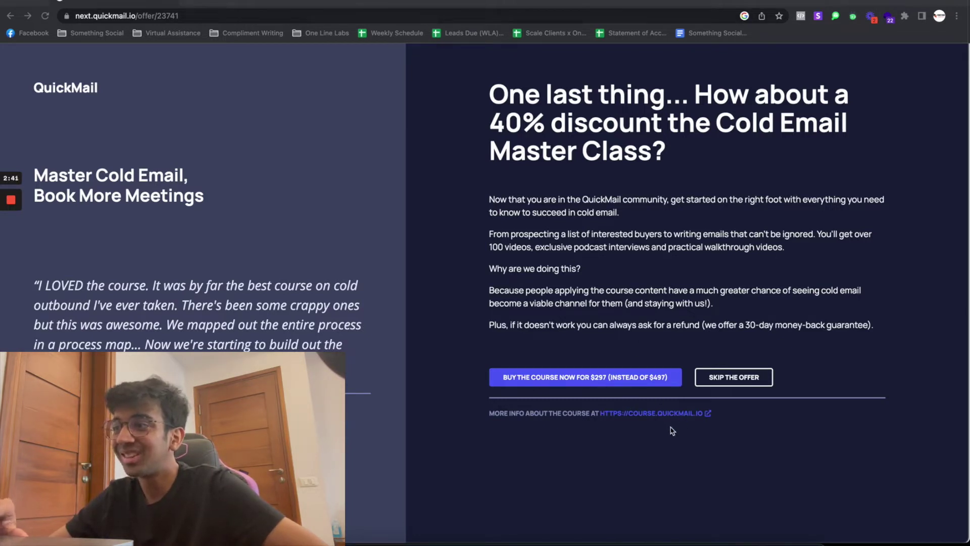
- Skip the Cold Email Master Class discount offer to reach the trial dashboard
click(727, 385)
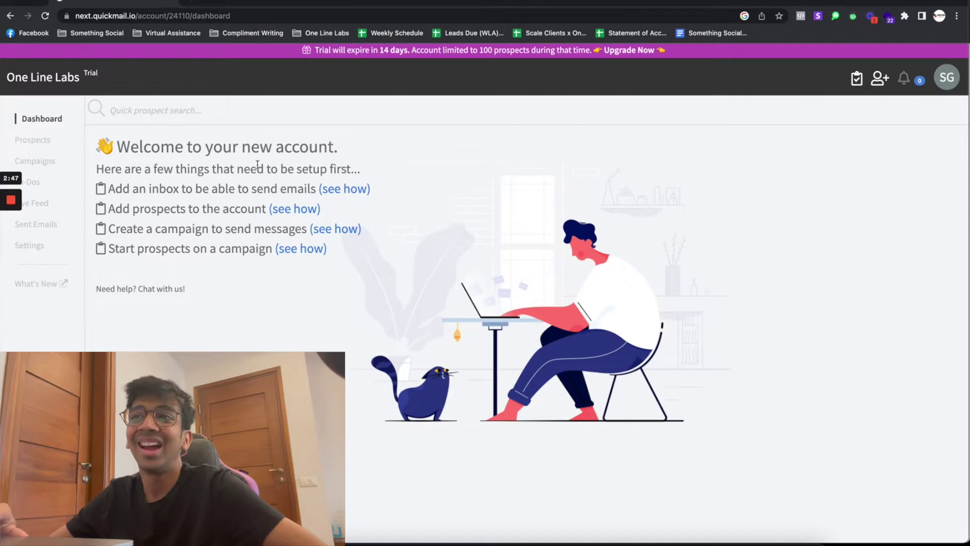
triple_click(141, 190)
click(173, 189)
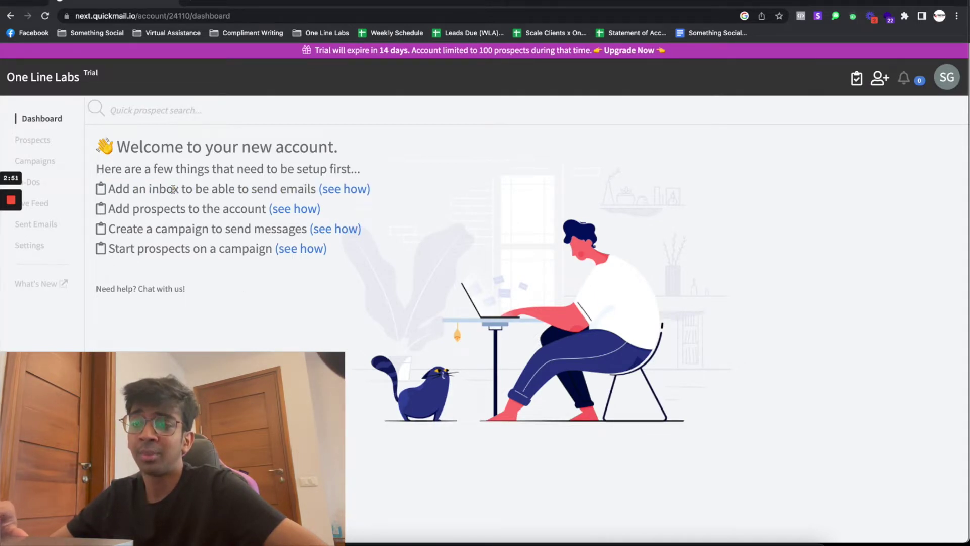
triple_click(151, 202)
triple_click(164, 223)
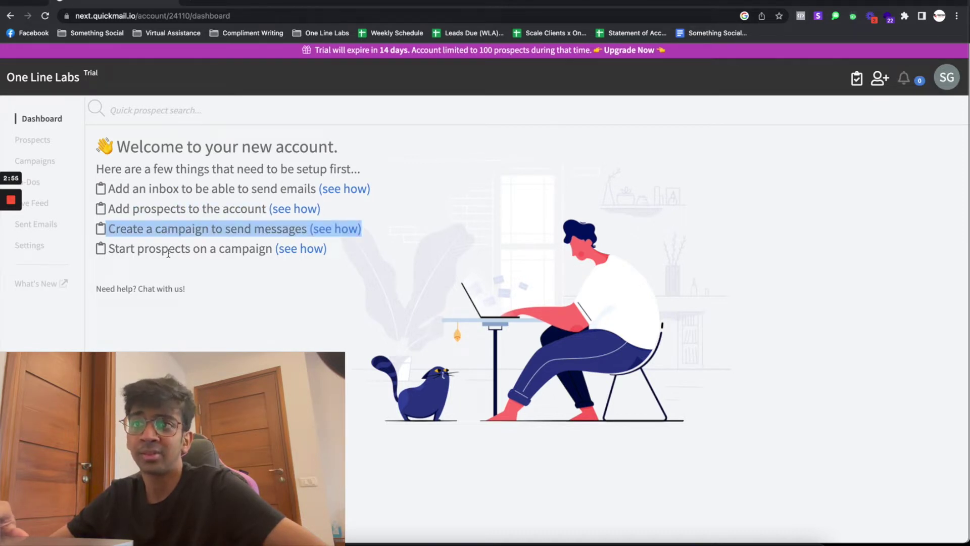
triple_click(168, 250)
click(253, 173)
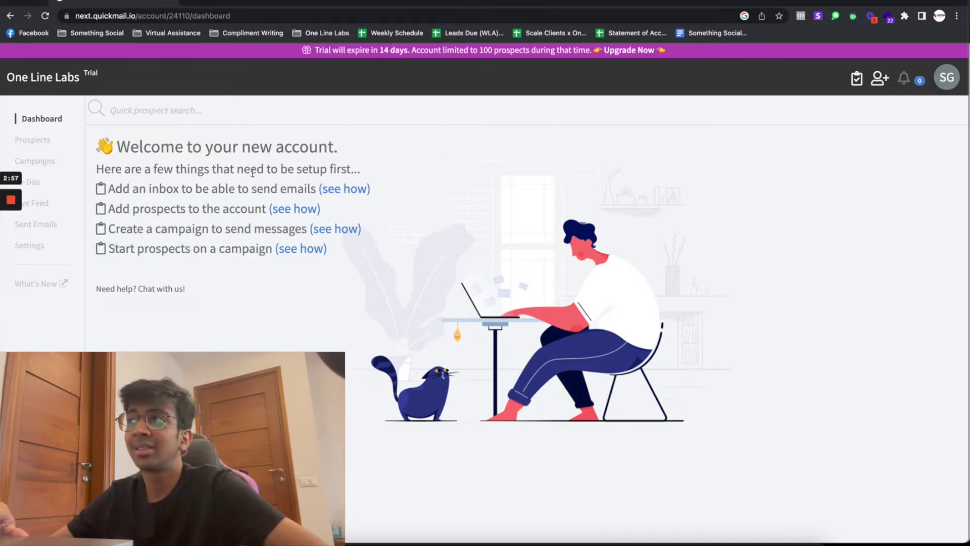
click(336, 189)
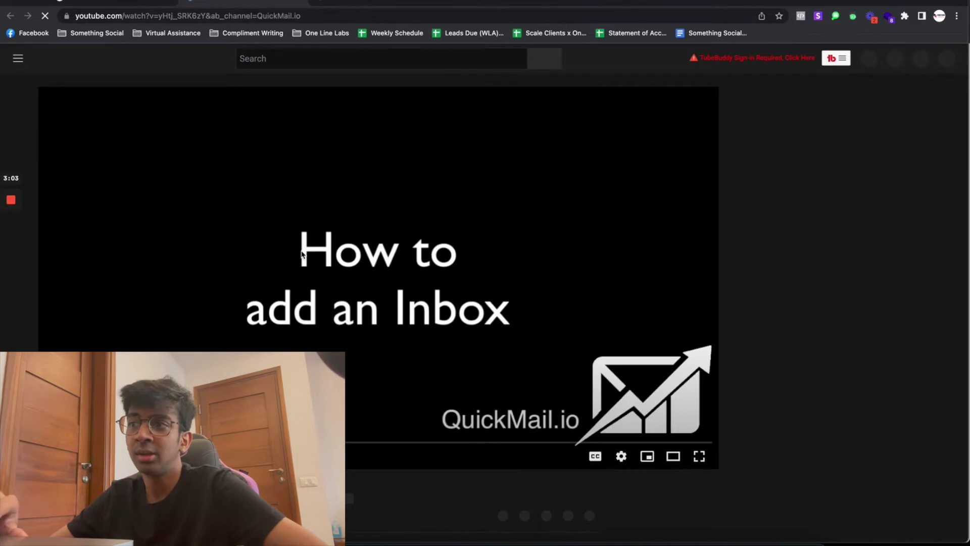
key(f)
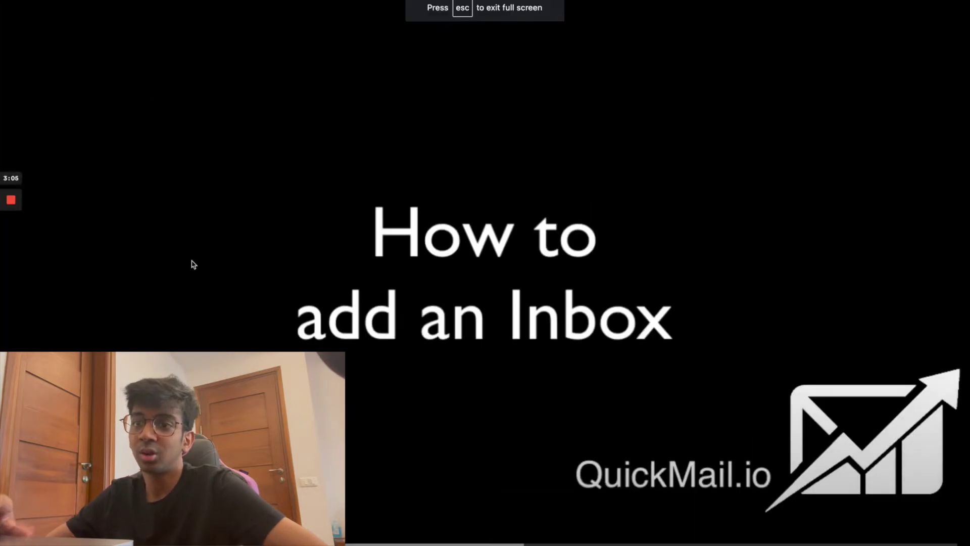
key(Escape)
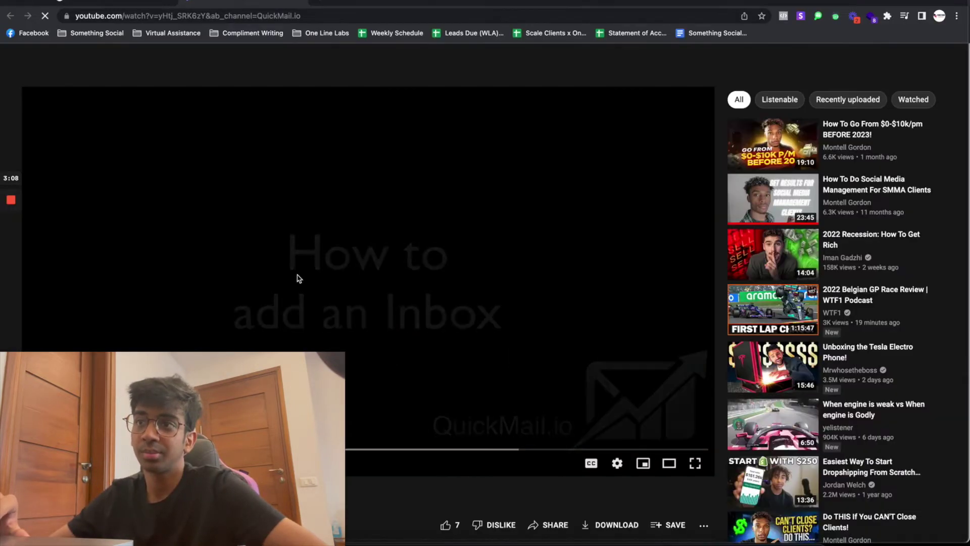
click(298, 277)
key(ctrl+Tab)
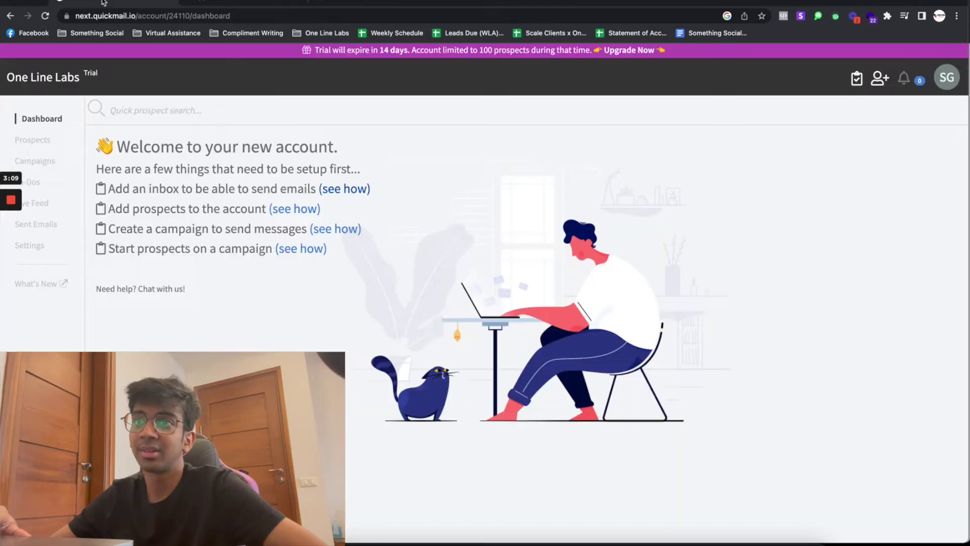
click(46, 145)
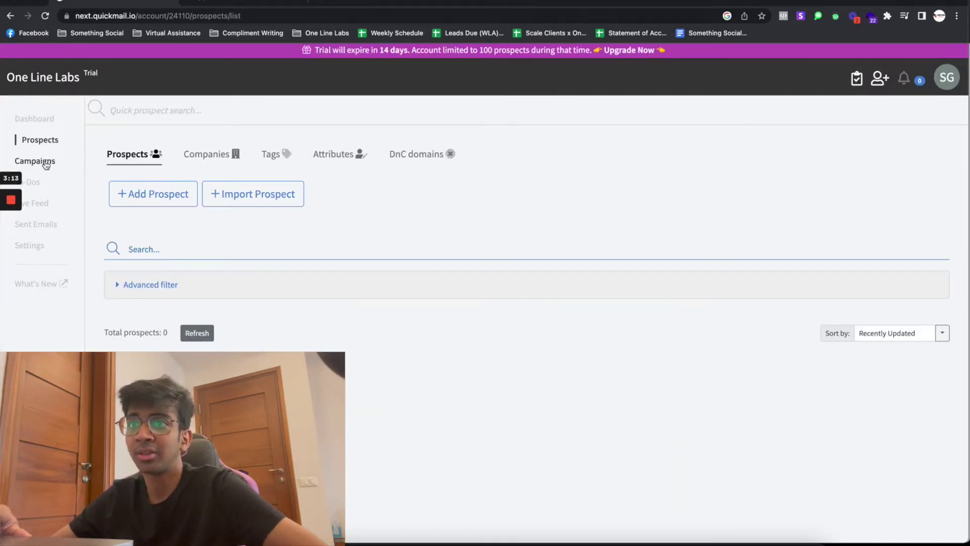
- Create a new campaign named 'One Line Labs Test' from the Campaigns page
click(34, 161)
click(159, 192)
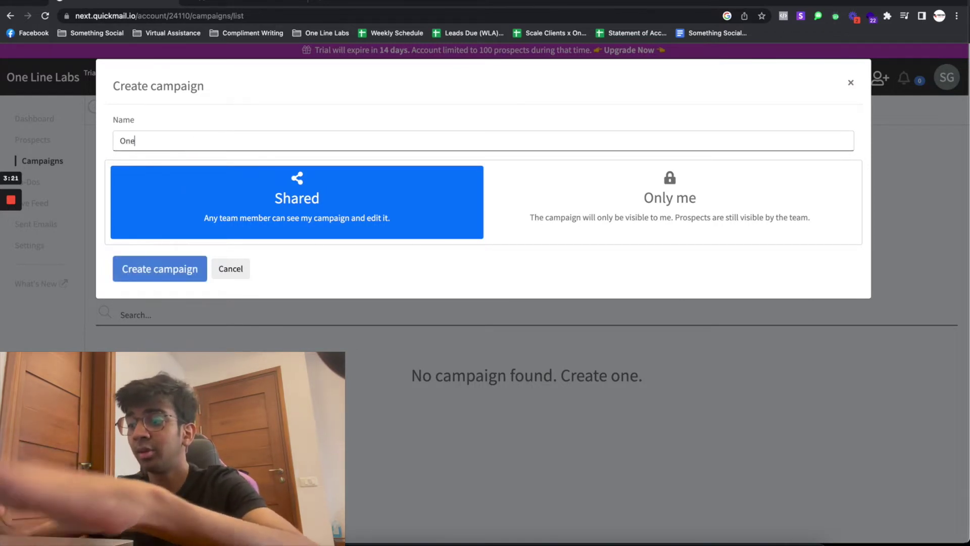
text(Line Labs Test)
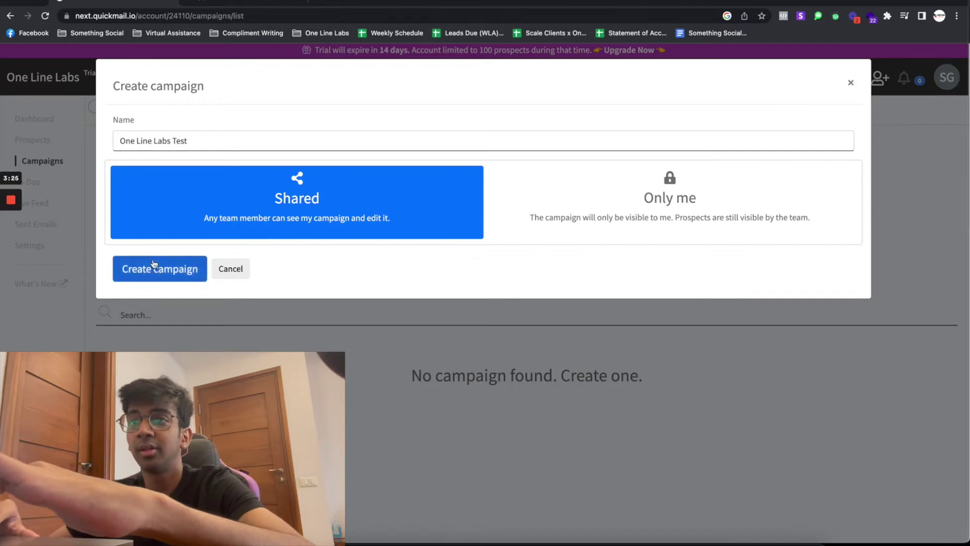
click(152, 266)
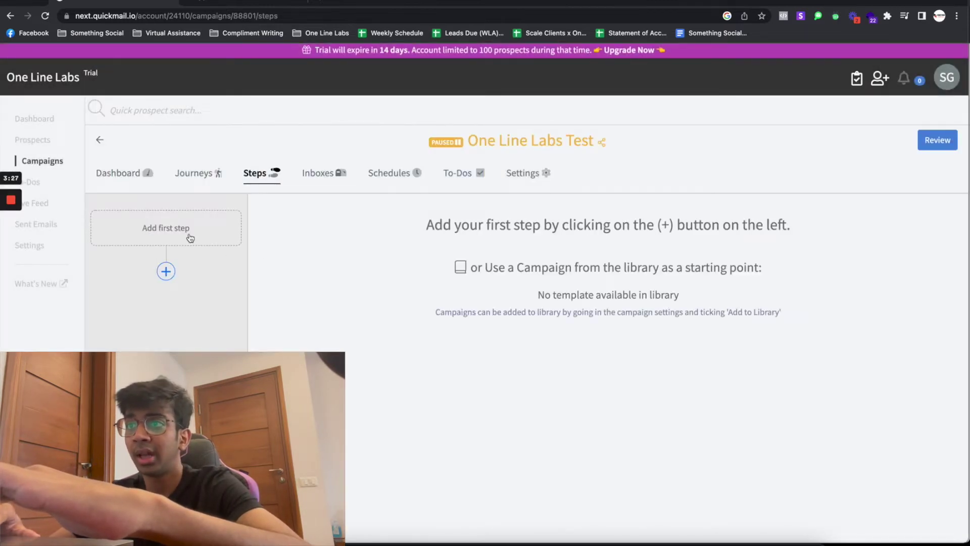
- Add an Email as the first step and correct the subject typo 'Qucik' to 'Quick'
click(189, 236)
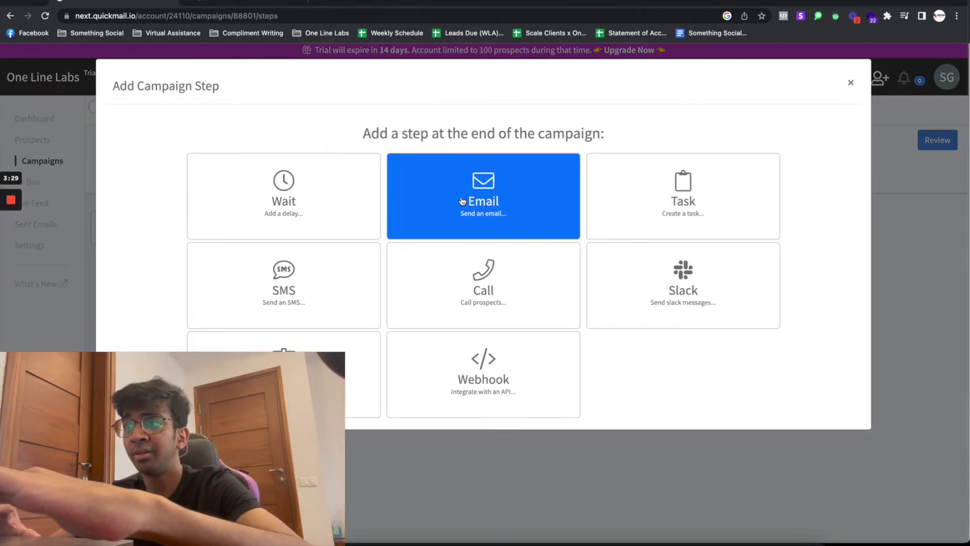
click(461, 202)
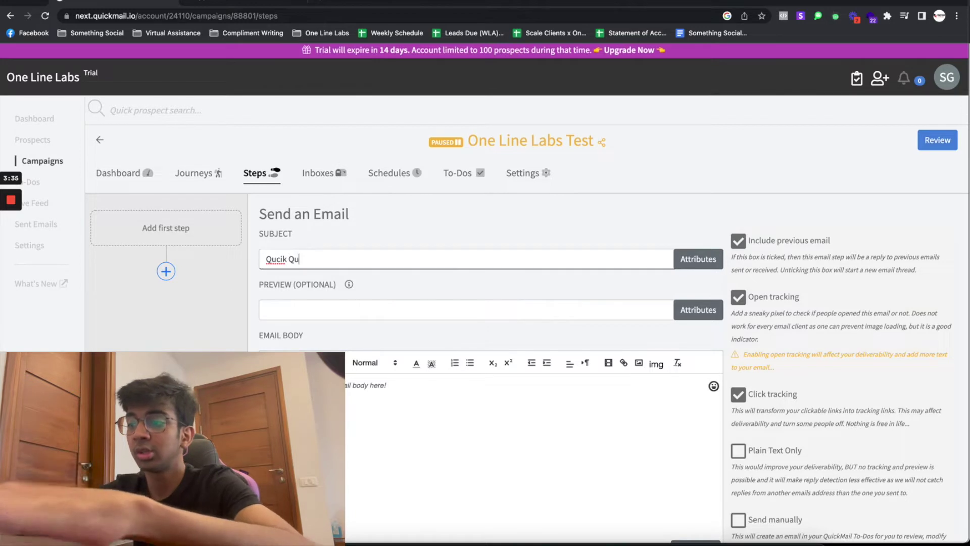
right_click(282, 263)
click(299, 267)
- Place the {{prospect.first_name}} attribute right after 'Quick Question' in the subject
click(700, 265)
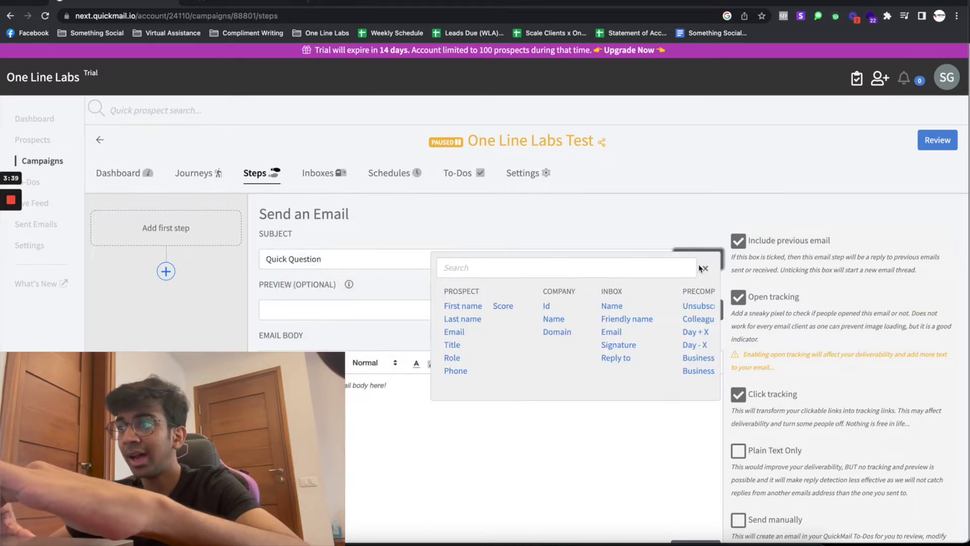
click(470, 305)
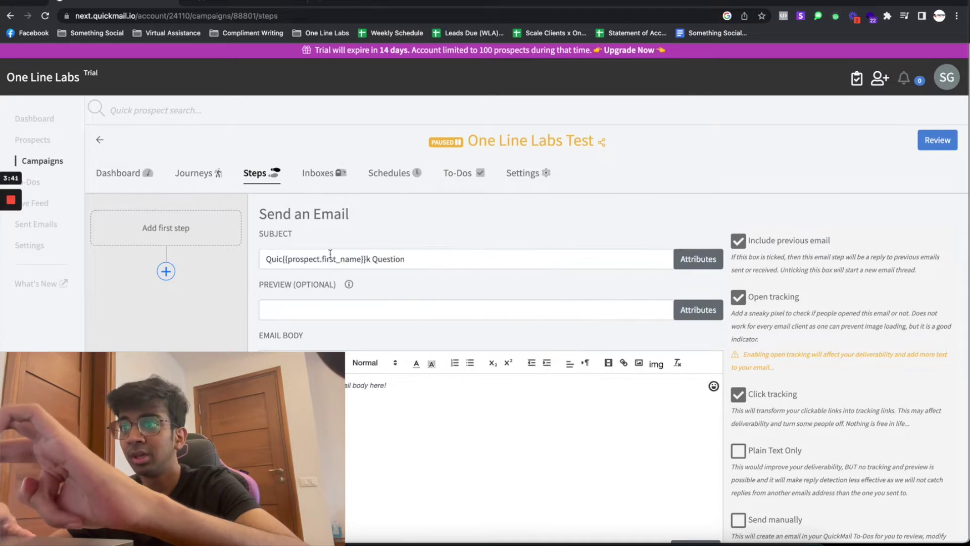
drag(367, 258, 286, 259)
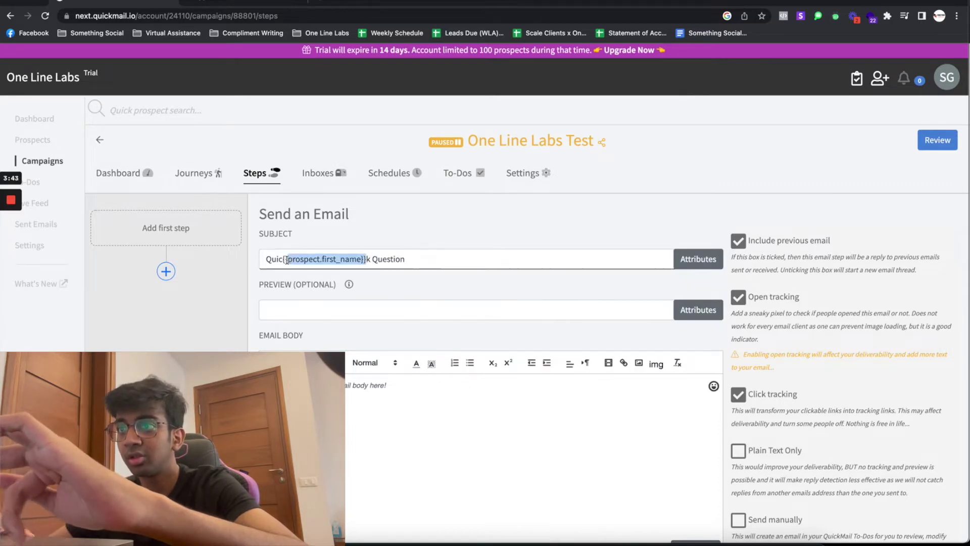
key(BackSpace)
key(BackSpace)
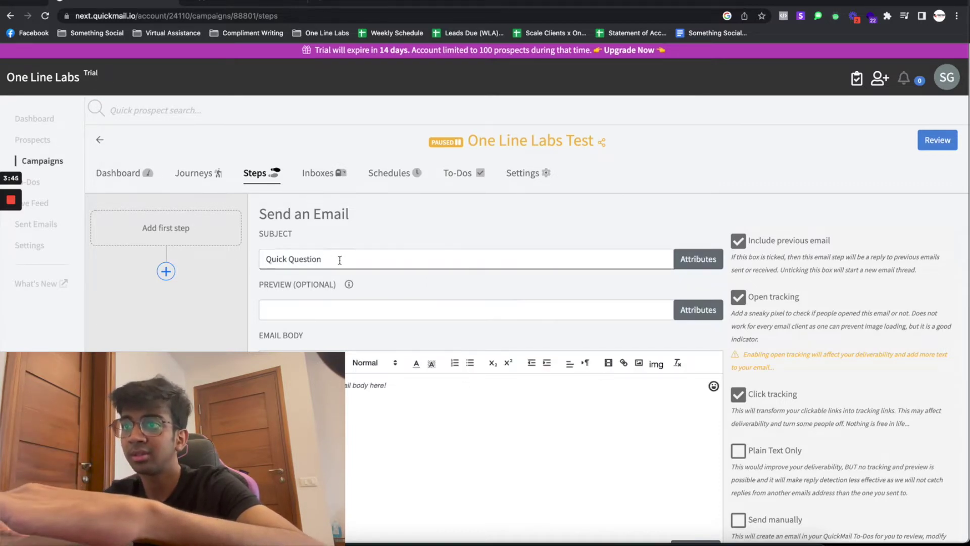
text({{prospect.first_name}})
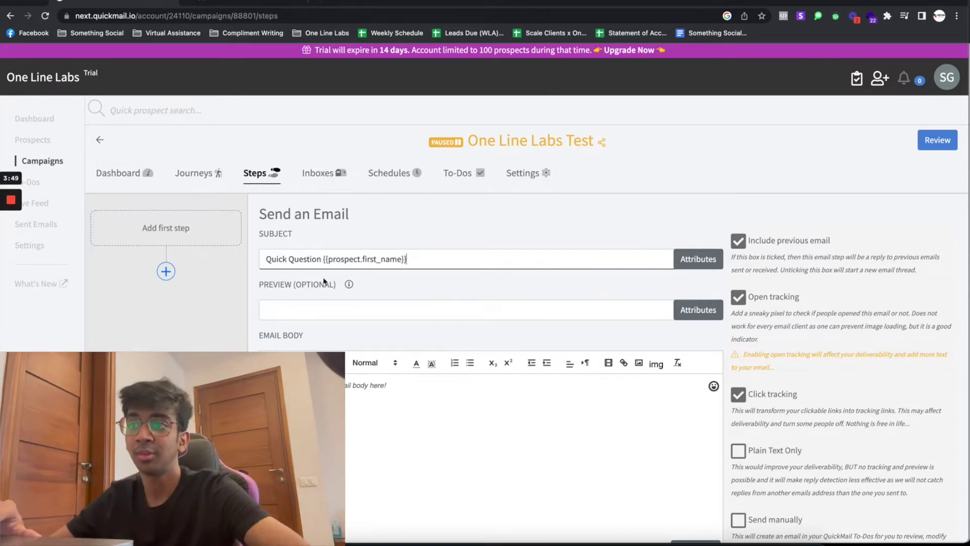
click(324, 311)
- Open the 'Social Media Management Script for CBD' Google Doc
scroll(334, 334, down, 2)
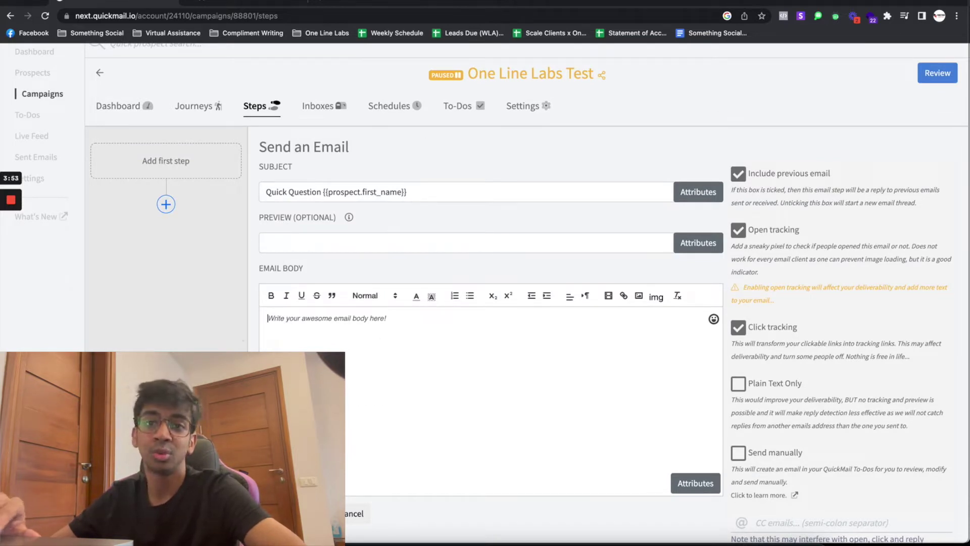
mouse_move(4, 218)
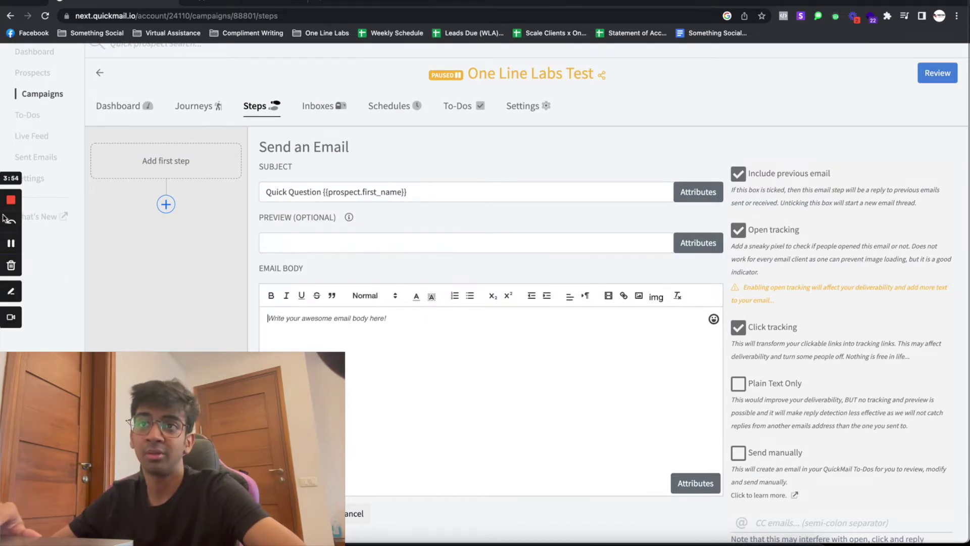
click(10, 244)
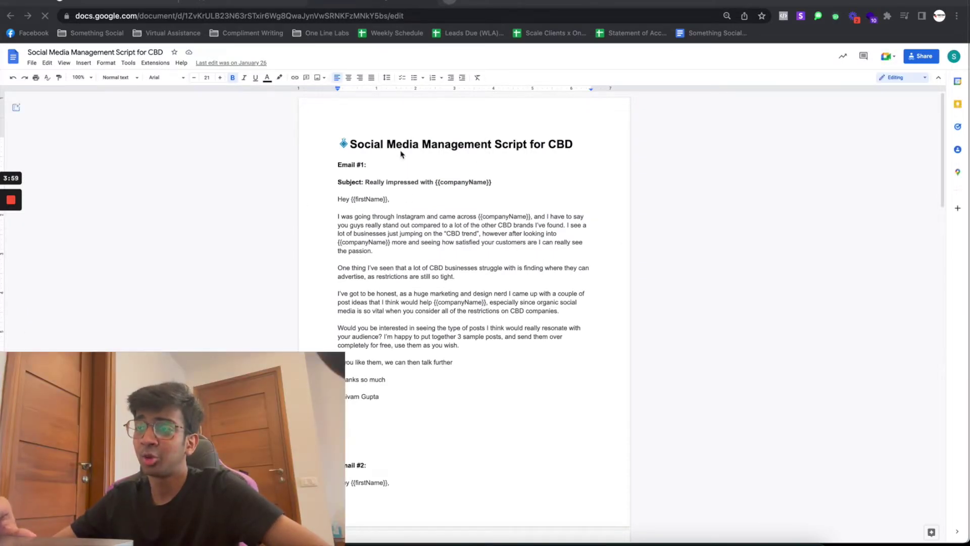
- Copy Email #1's body from the Google Doc and paste it into the QuickMail email body
drag(337, 199, 453, 396)
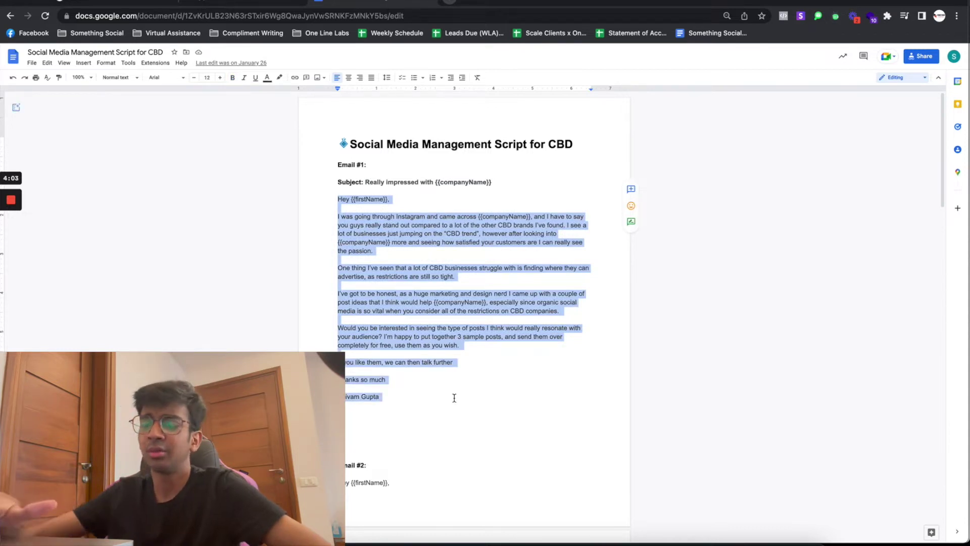
click(141, 5)
key(ctrl+v)
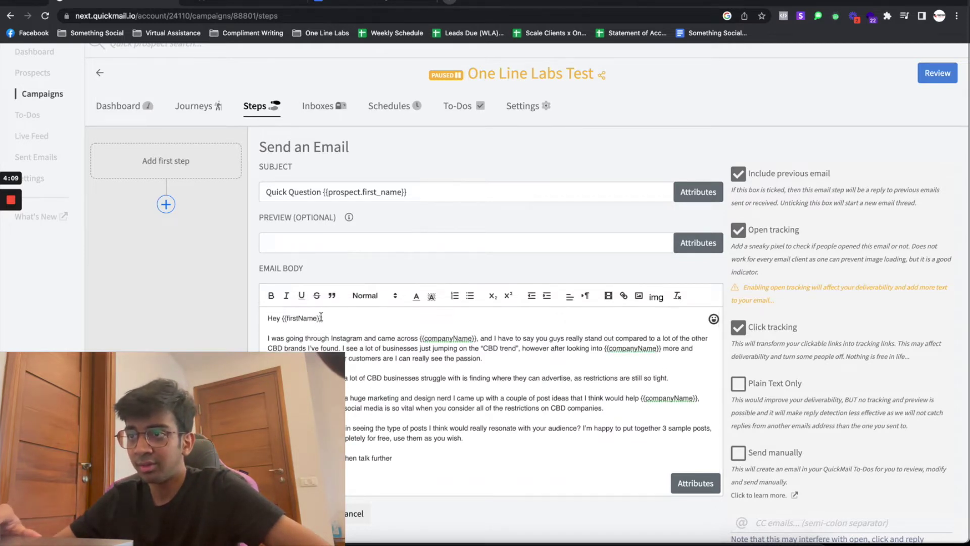
- Replace {{firstName}} after 'Hey' with the {{prospect.first_name}} attribute
drag(321, 317, 276, 316)
key(BackSpace)
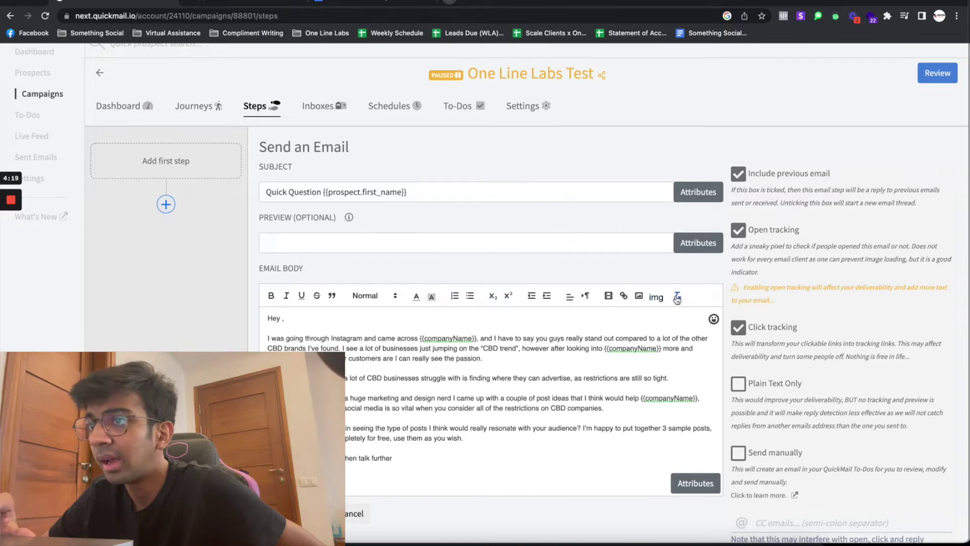
scroll(610, 485, down, 1)
scroll(611, 484, up, 1)
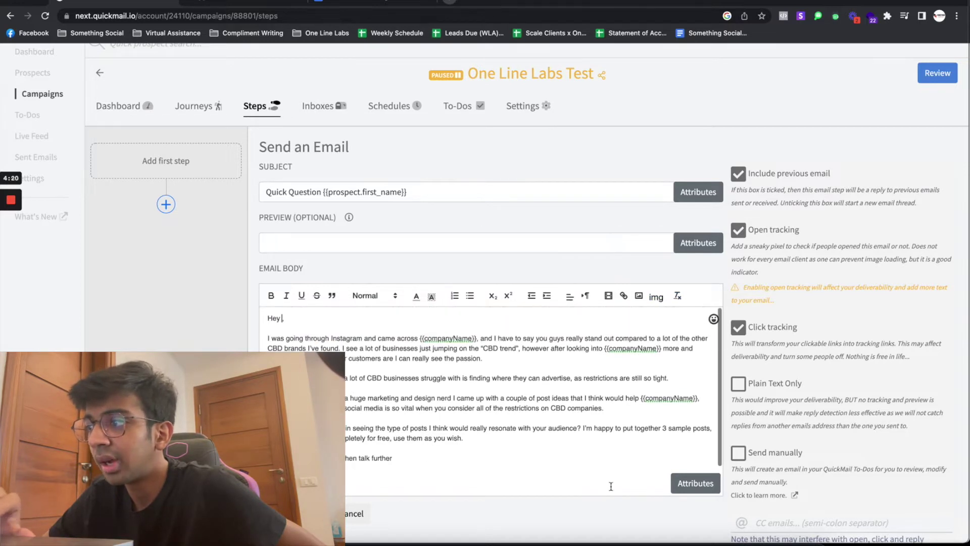
click(688, 487)
click(467, 399)
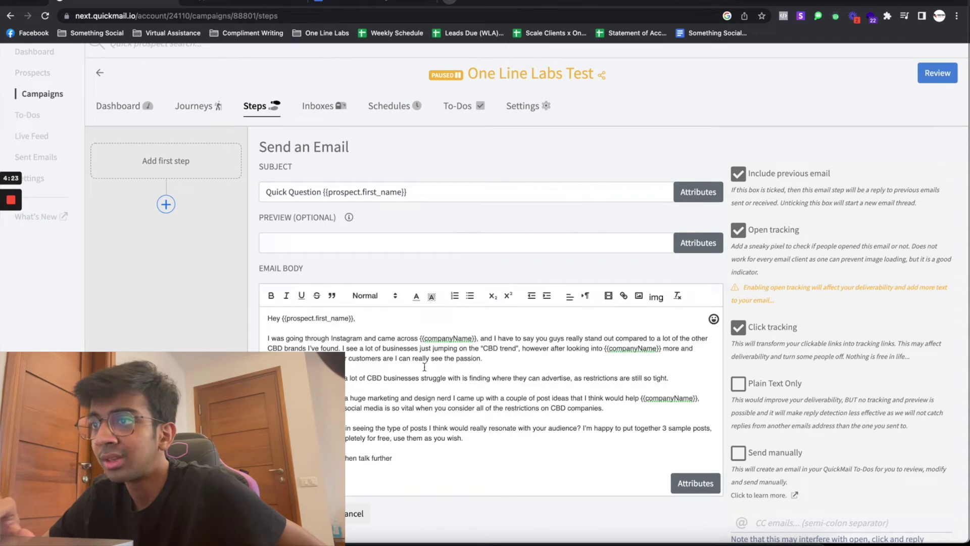
- Replace {{companyName}} after 'came across' with the {{company.name}} attribute
drag(418, 337, 475, 337)
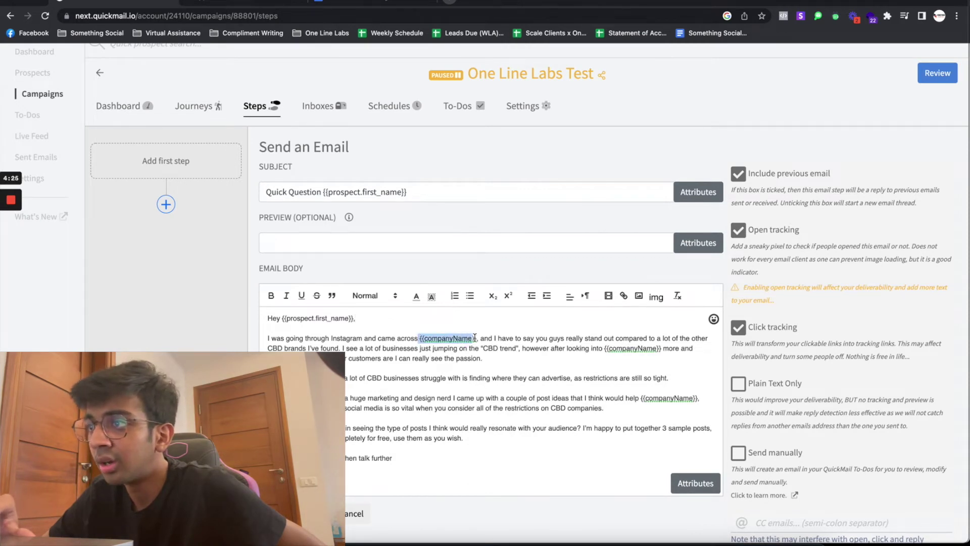
key(BackSpace)
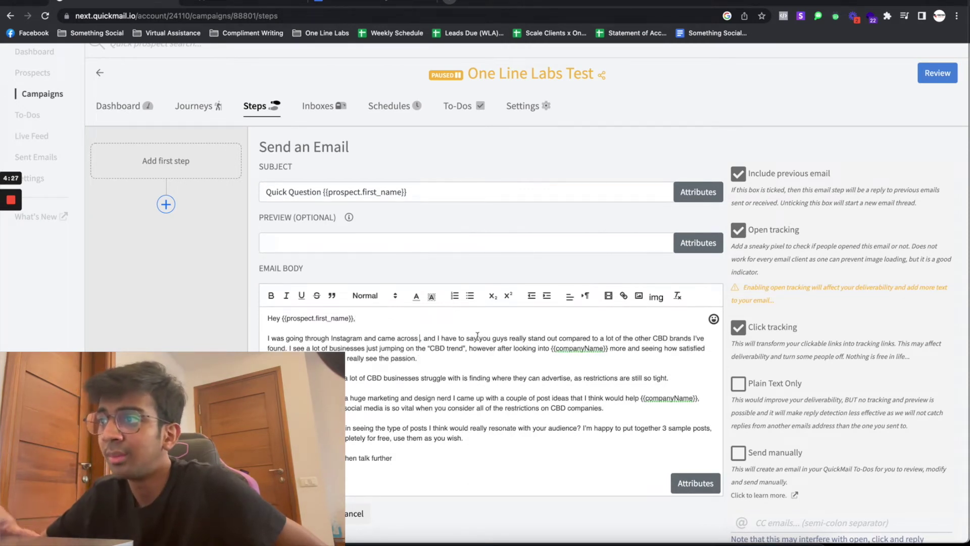
click(694, 483)
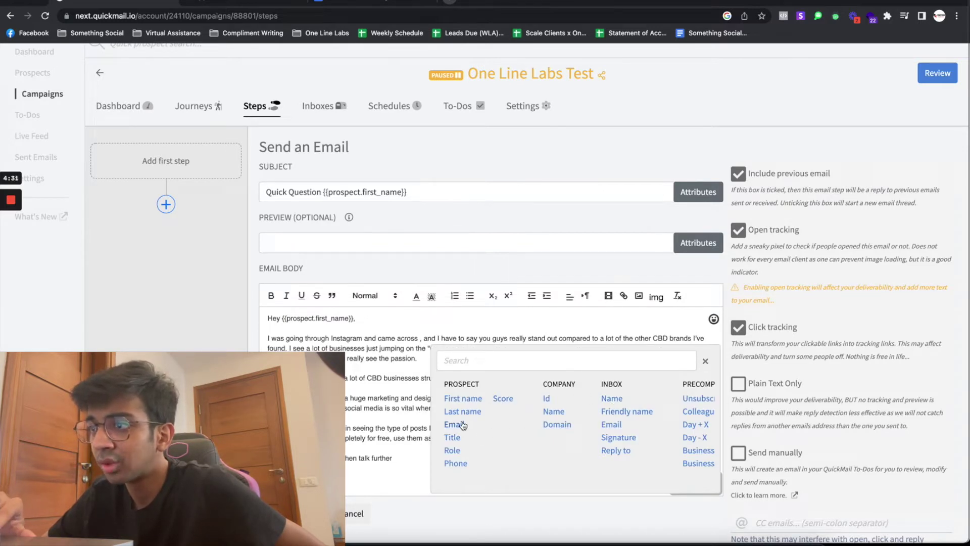
scroll(484, 430, right, 5)
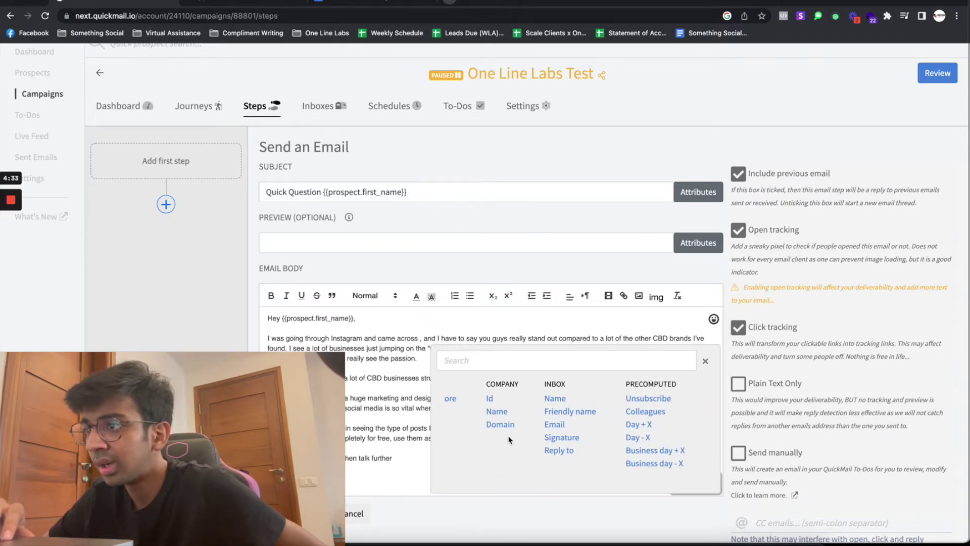
scroll(509, 439, left, 5)
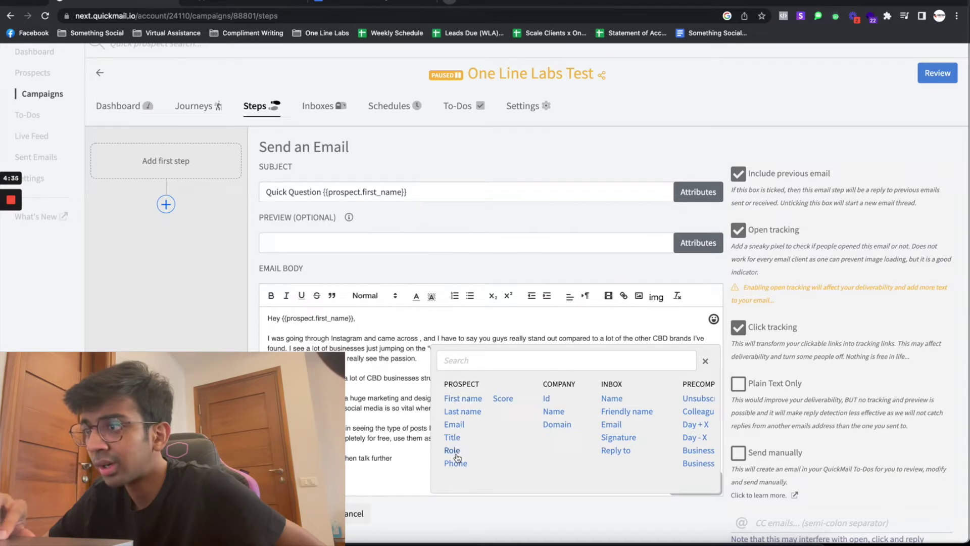
click(553, 410)
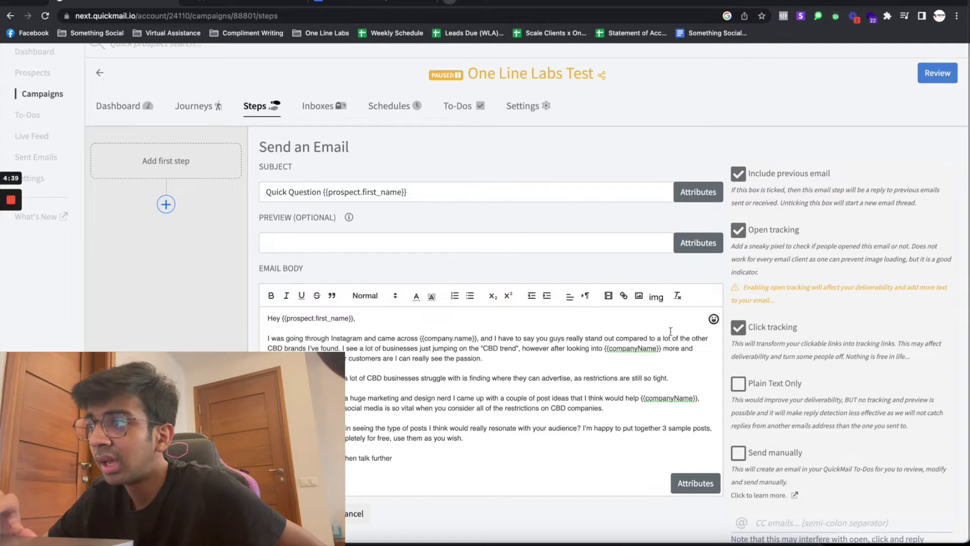
- Replace {{companyName}} after 'looking into' with the {{company.name}} attribute
drag(663, 350, 602, 347)
key(BackSpace)
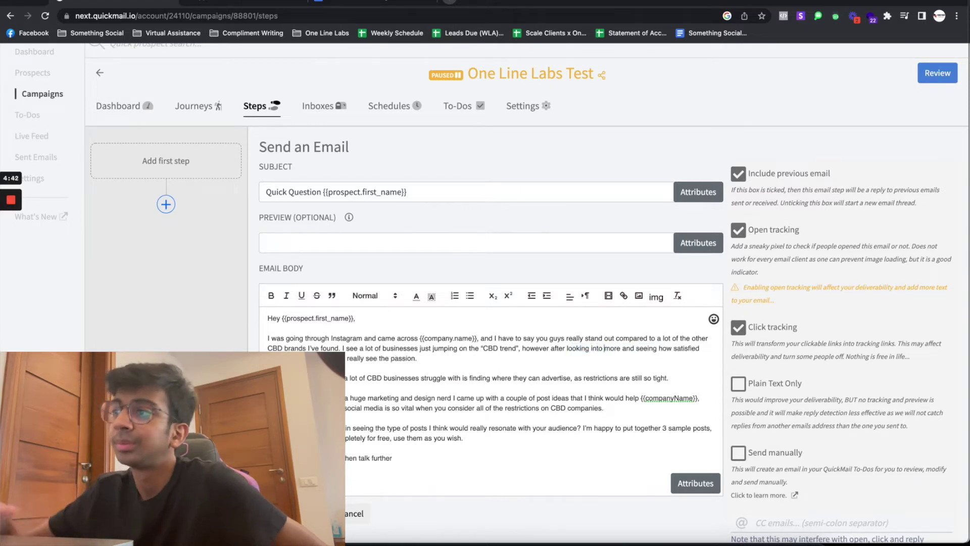
click(689, 482)
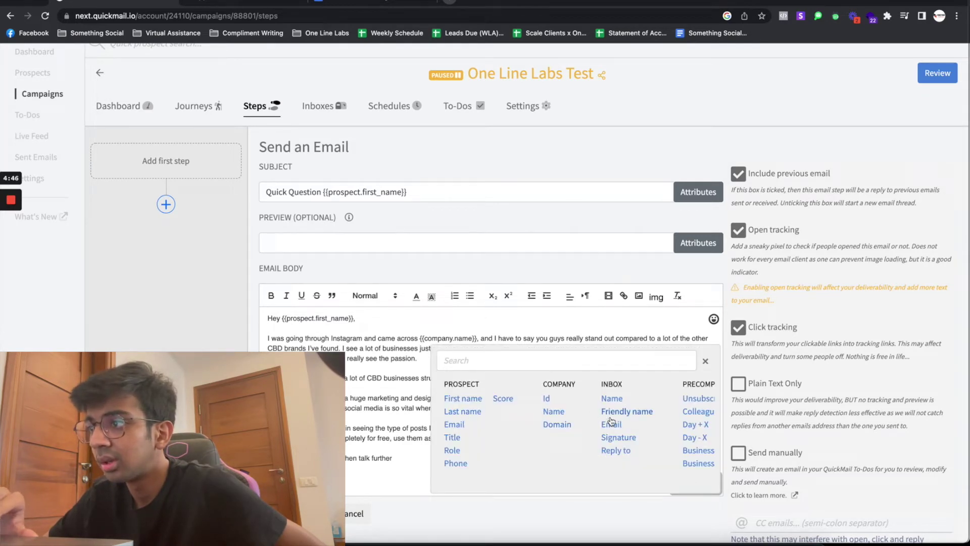
click(554, 411)
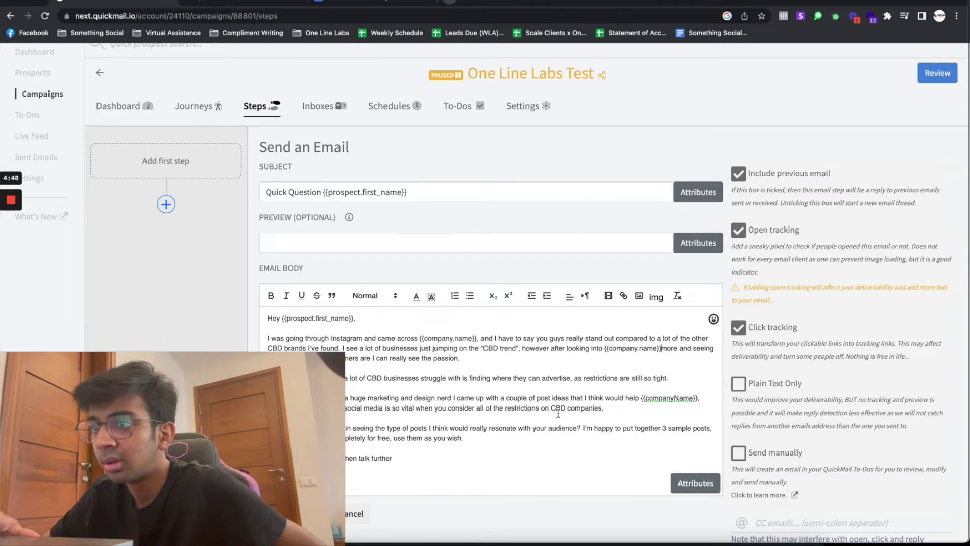
scroll(485, 425, down, 3)
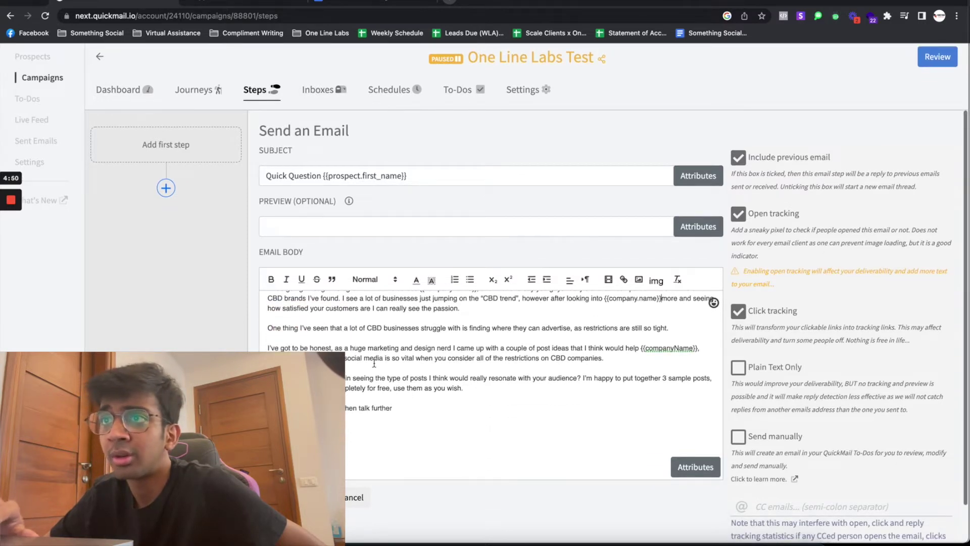
scroll(474, 424, up, 2)
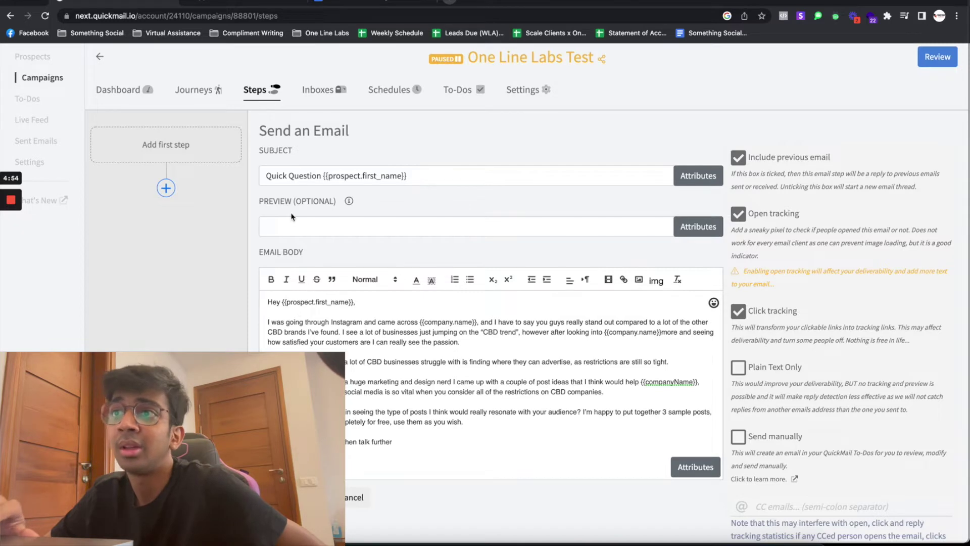
scroll(361, 357, down, 2)
scroll(360, 357, up, 5)
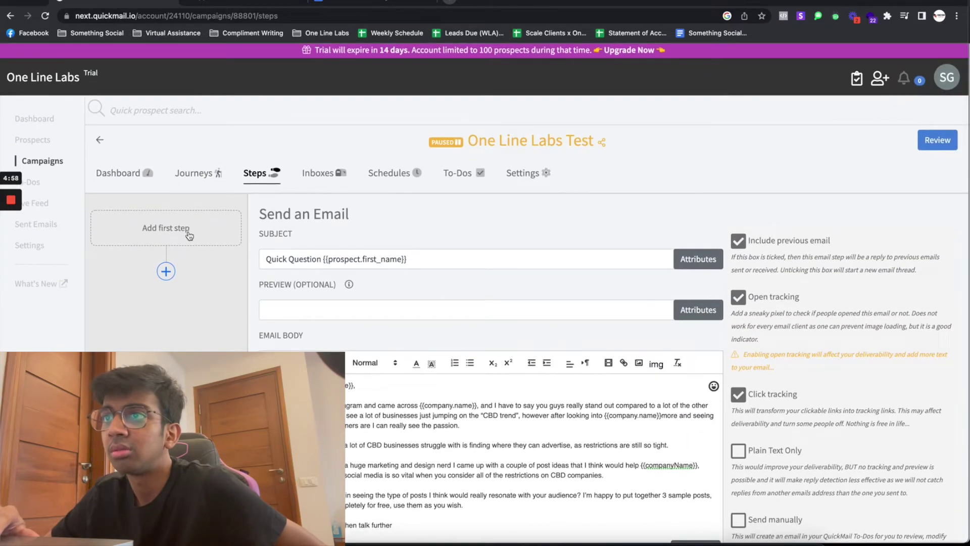
- Replace {{companyName}} after 'help' with the Company > Name attribute {{company.name}}
scroll(190, 227, down, 3)
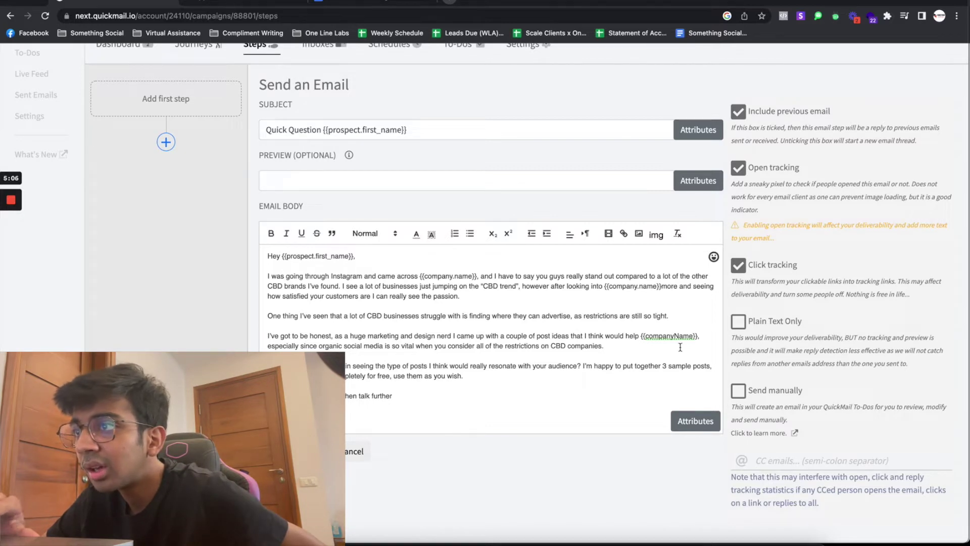
drag(640, 338, 692, 337)
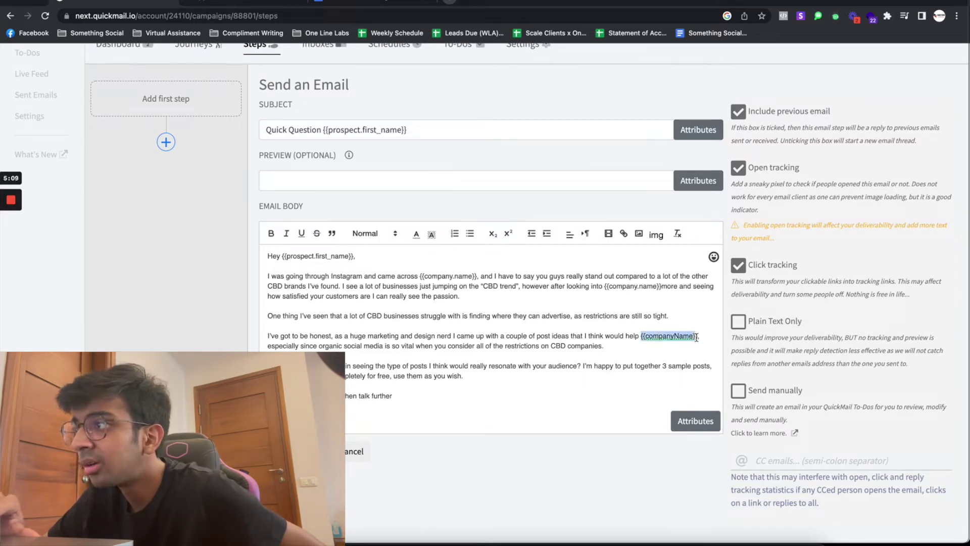
key(BackSpace)
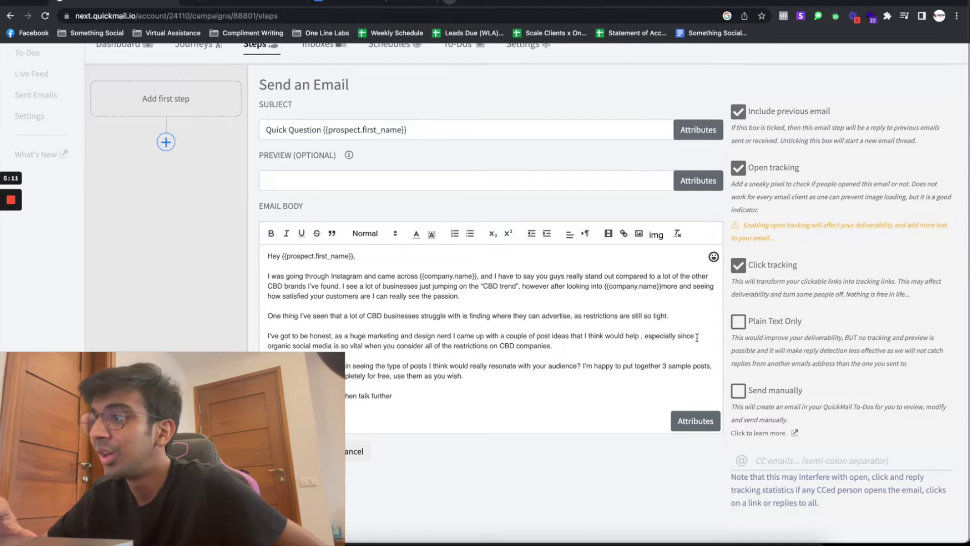
click(704, 424)
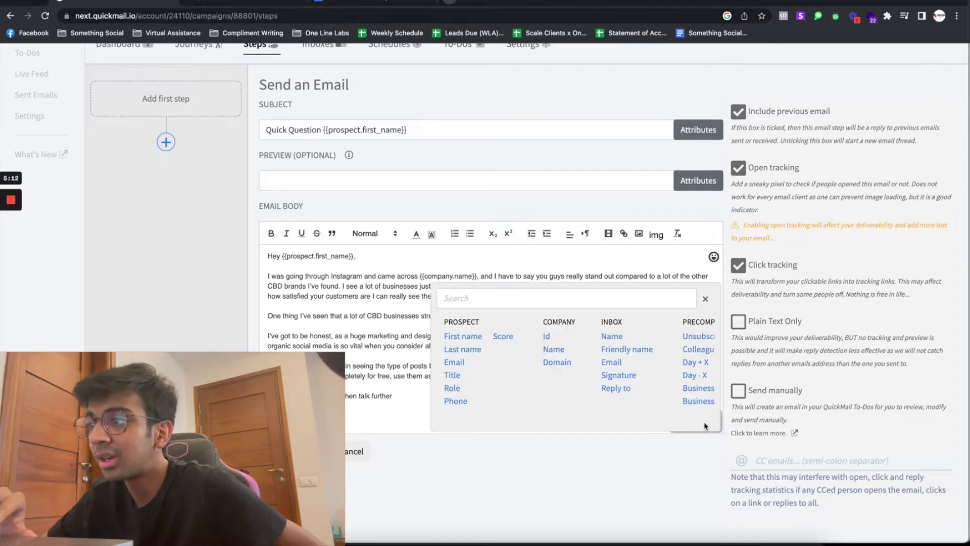
click(554, 349)
scroll(423, 367, down, 1)
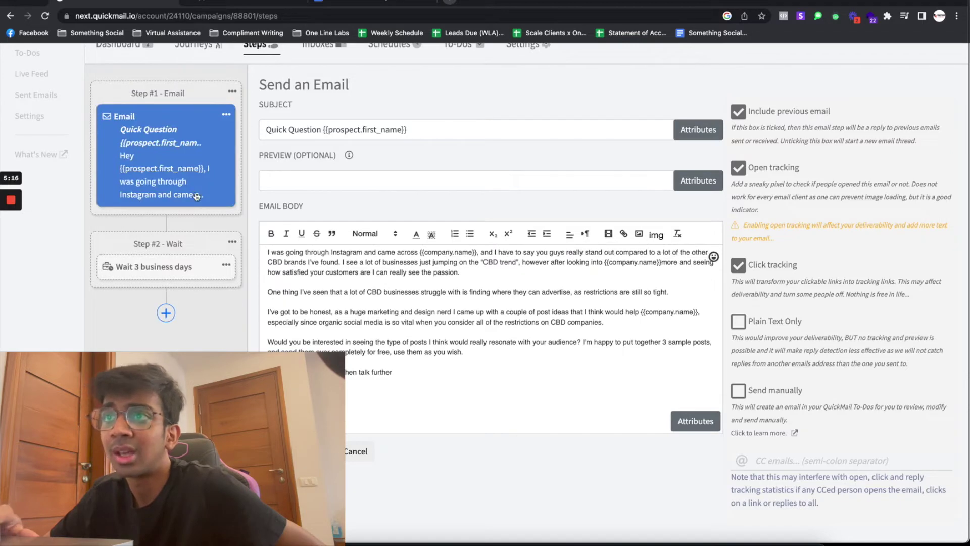
- Shorten the wait step to 2 business days and add a new email step
click(171, 270)
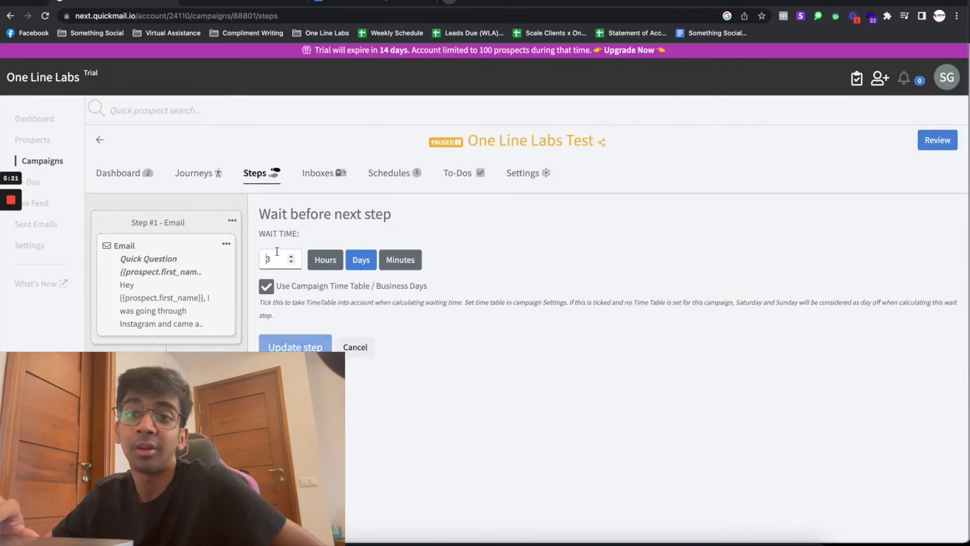
click(292, 262)
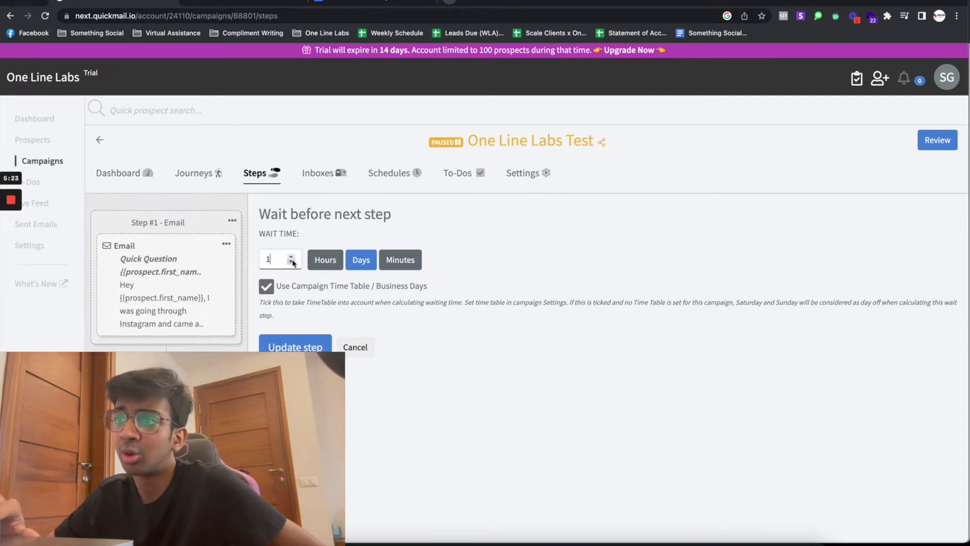
click(291, 342)
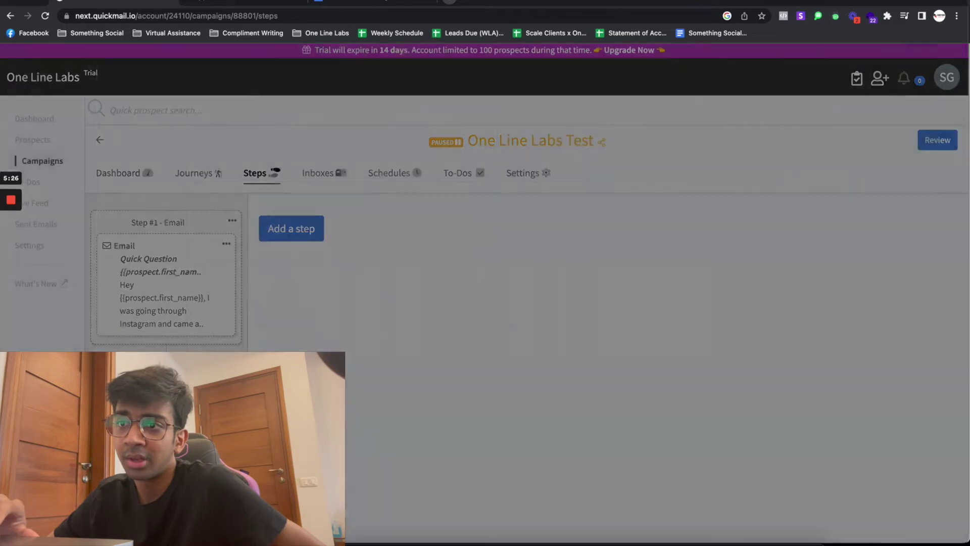
click(293, 227)
click(449, 197)
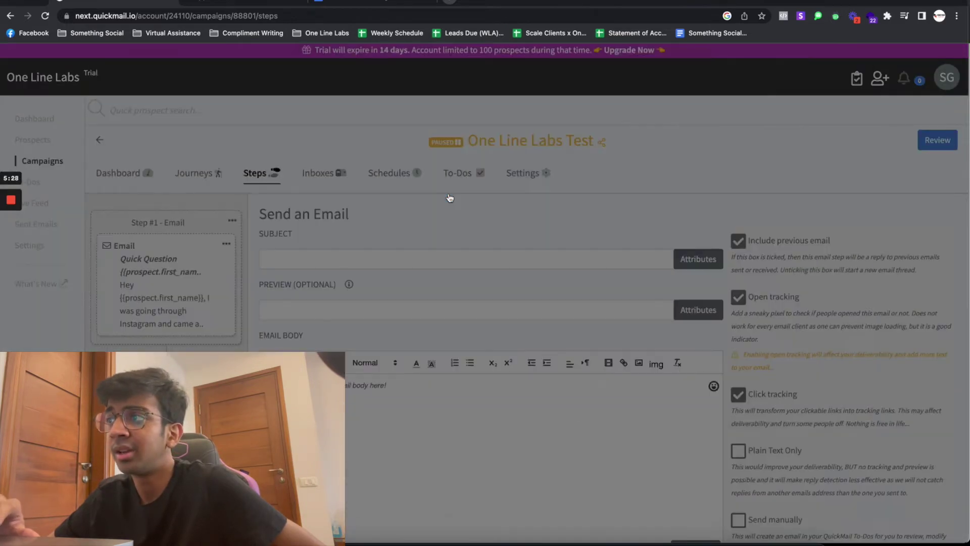
- Copy the Email #2 body text from the CBD script Google Doc
click(337, 7)
scroll(334, 298, down, 10)
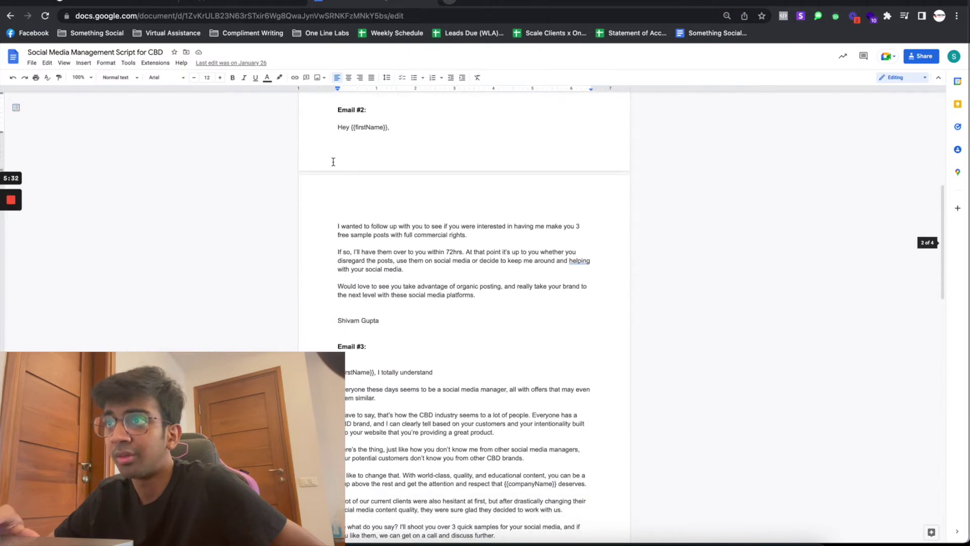
drag(336, 127, 518, 325)
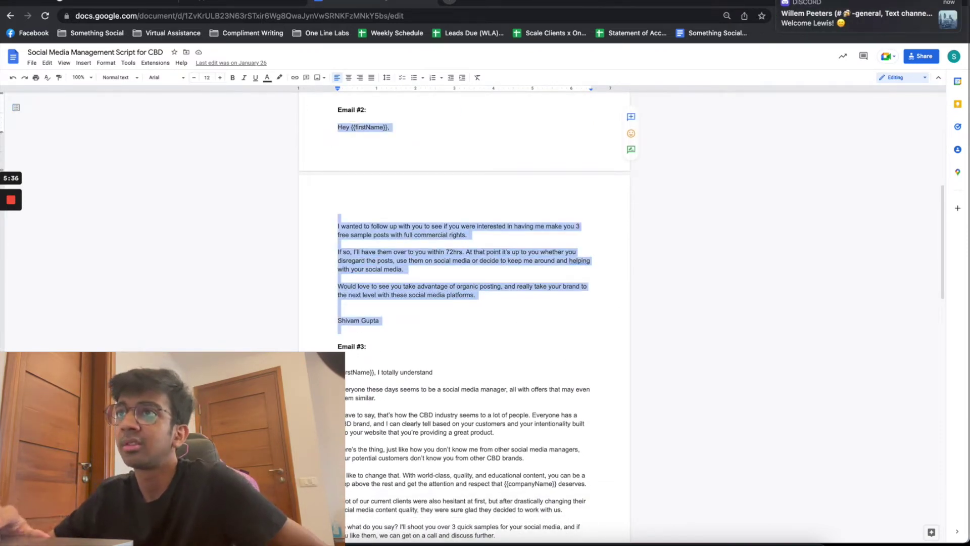
key(ctrl+Tab)
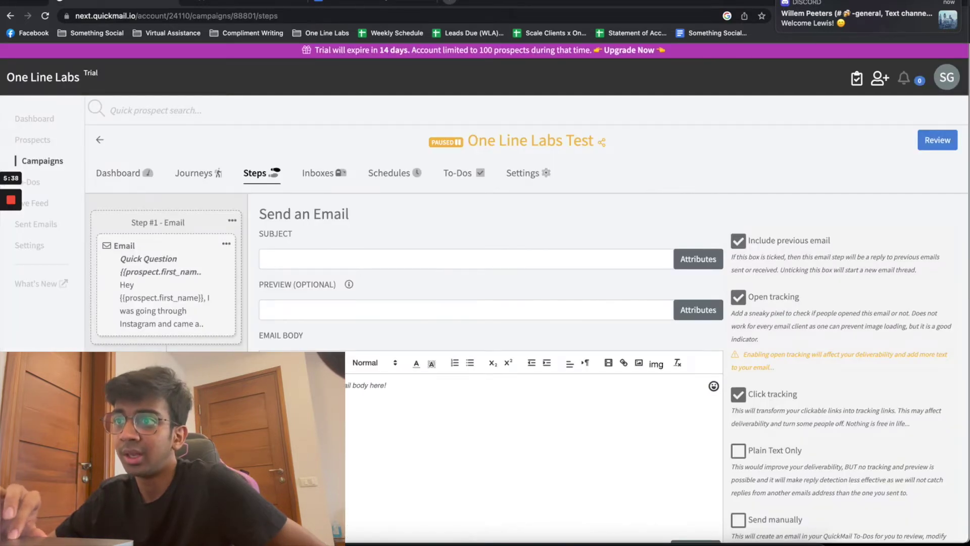
- Paste the Email #2 script into the body and swap {{firstName}} for {{prospect.first_name}}
key(super+v)
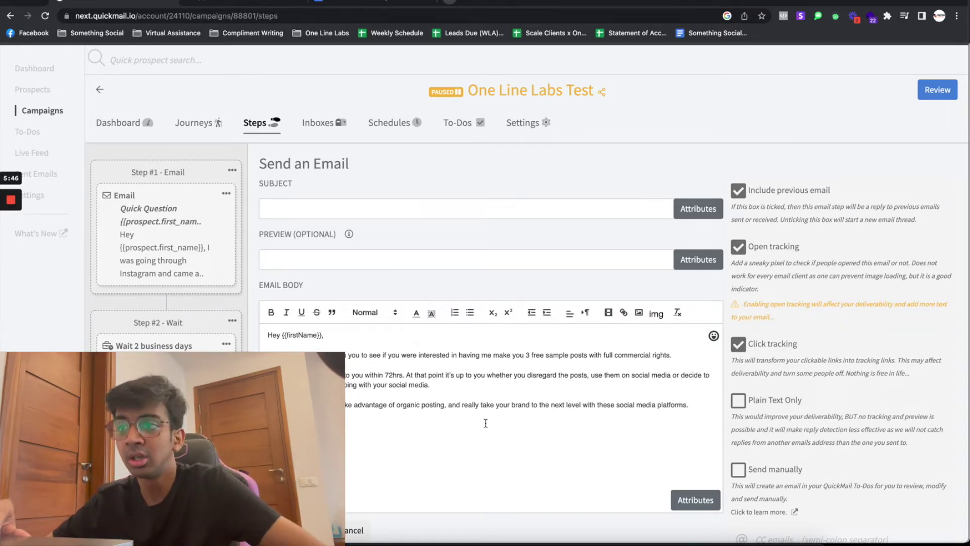
drag(322, 334, 281, 335)
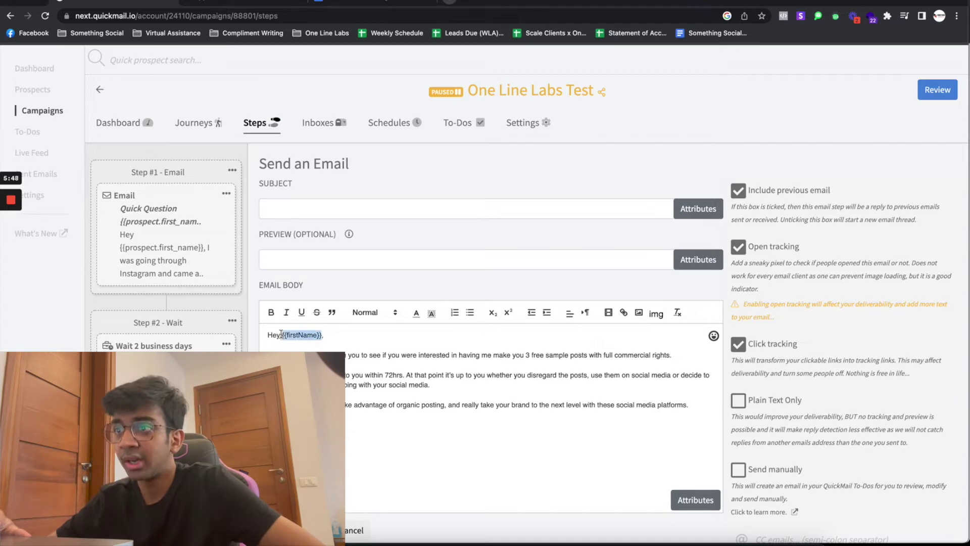
key(BackSpace)
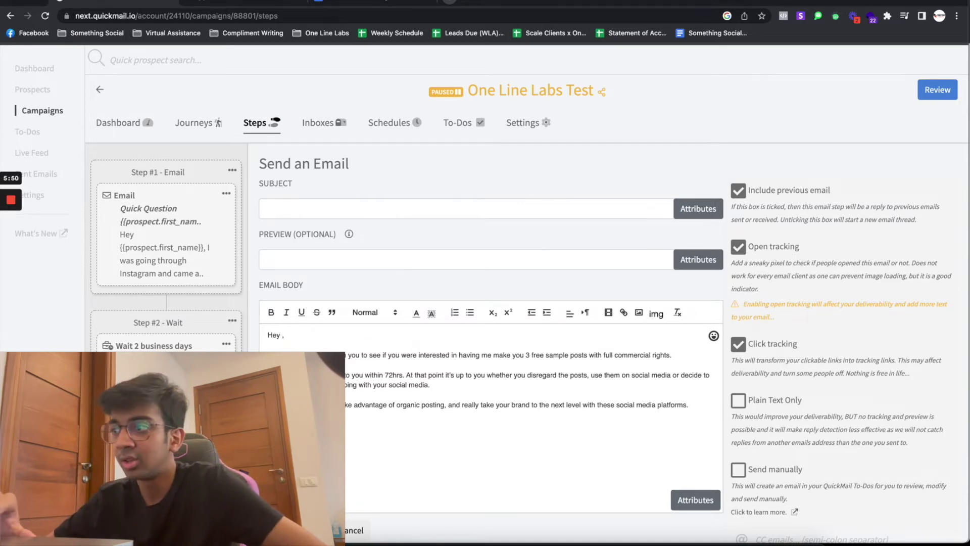
click(710, 511)
click(469, 416)
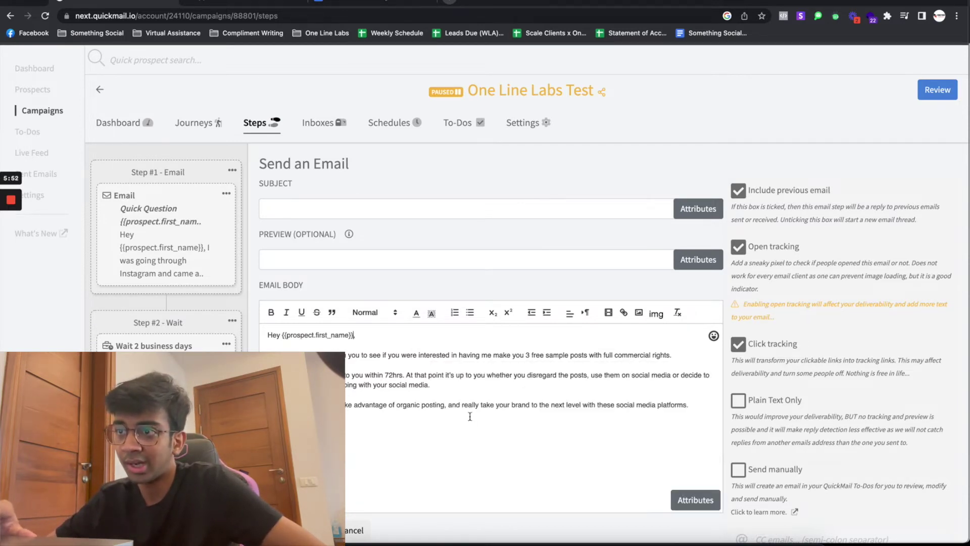
scroll(379, 389, down, 1)
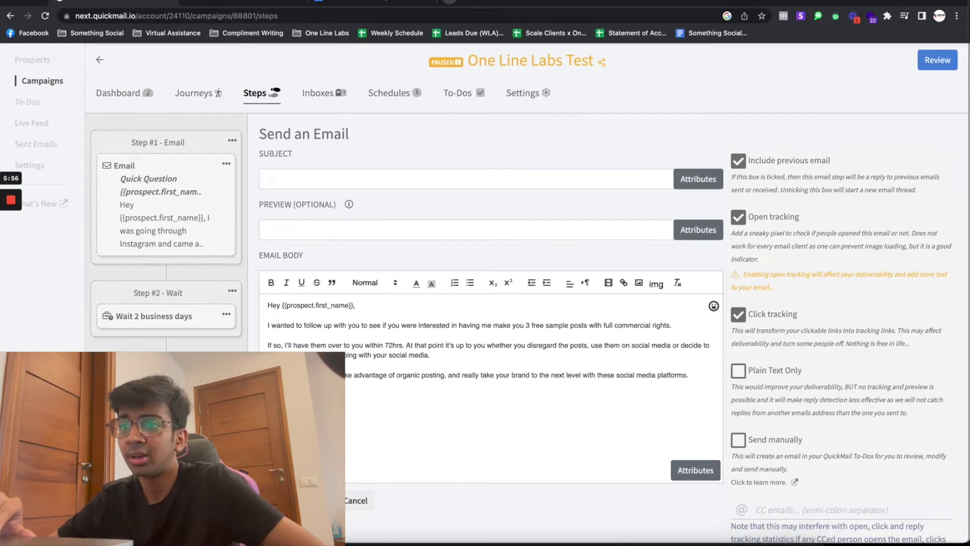
scroll(279, 306, down, 2)
scroll(279, 305, up, 5)
scroll(279, 306, down, 3)
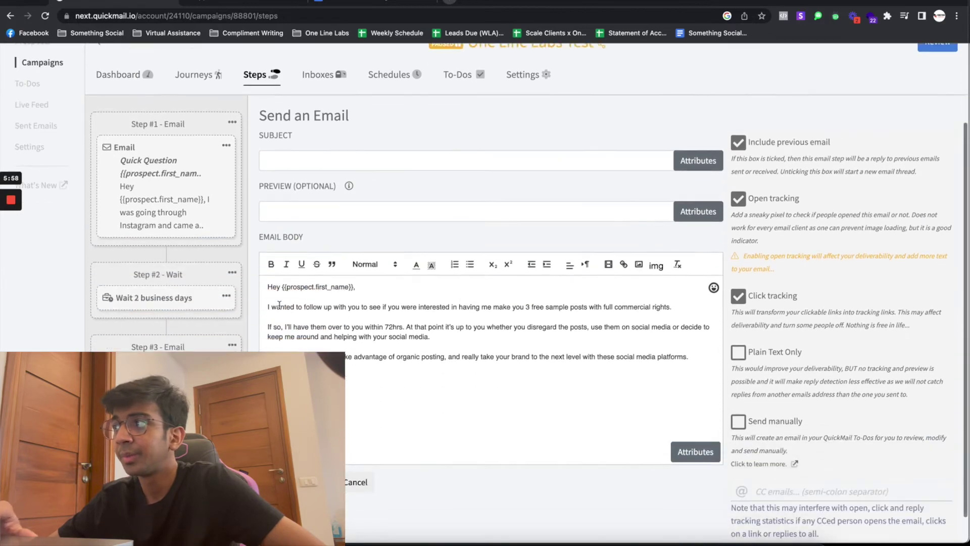
scroll(279, 305, up, 5)
scroll(280, 305, down, 1)
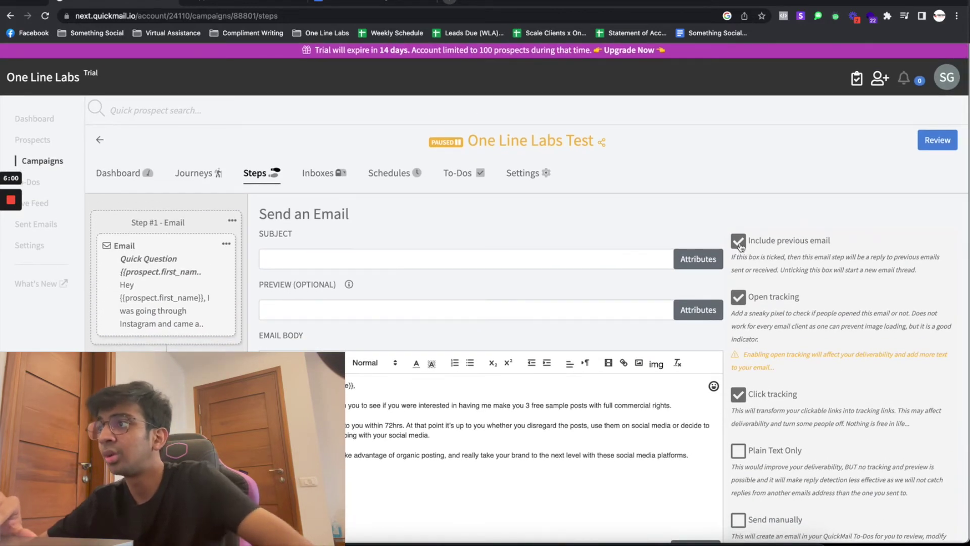
- Review Step #1's Include previous email, Open tracking and Click tracking options
triple_click(789, 265)
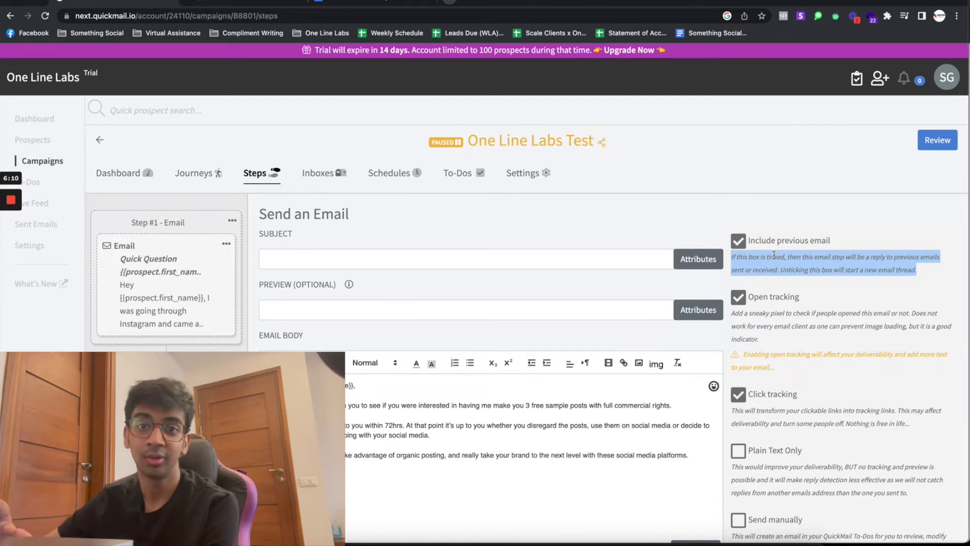
triple_click(773, 324)
scroll(772, 320, down, 2)
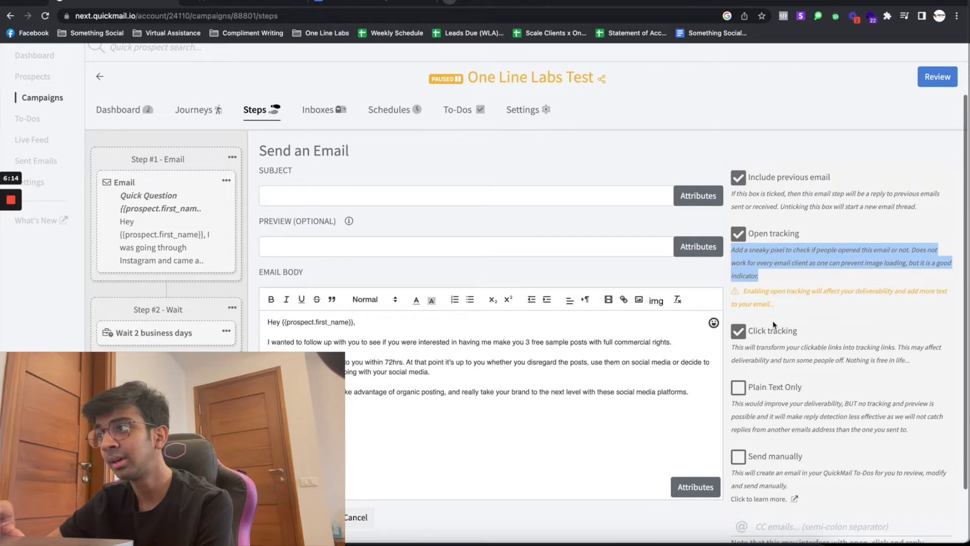
click(780, 355)
triple_click(781, 355)
scroll(780, 353, down, 2)
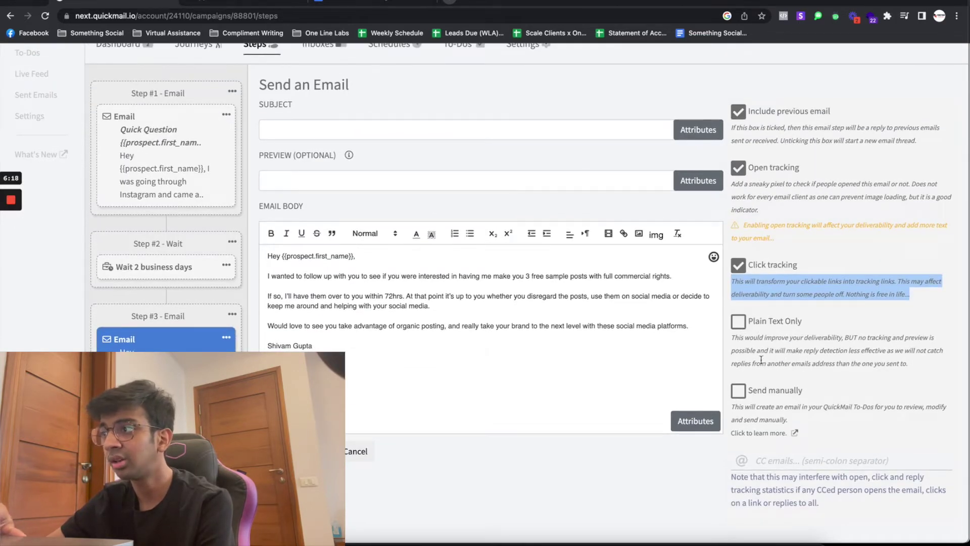
drag(810, 277, 750, 171)
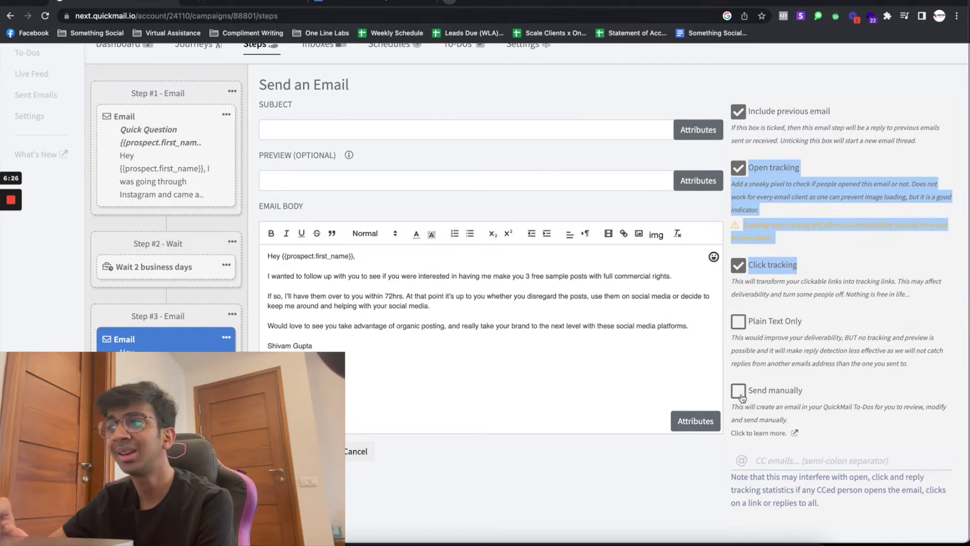
scroll(394, 287, up, 3)
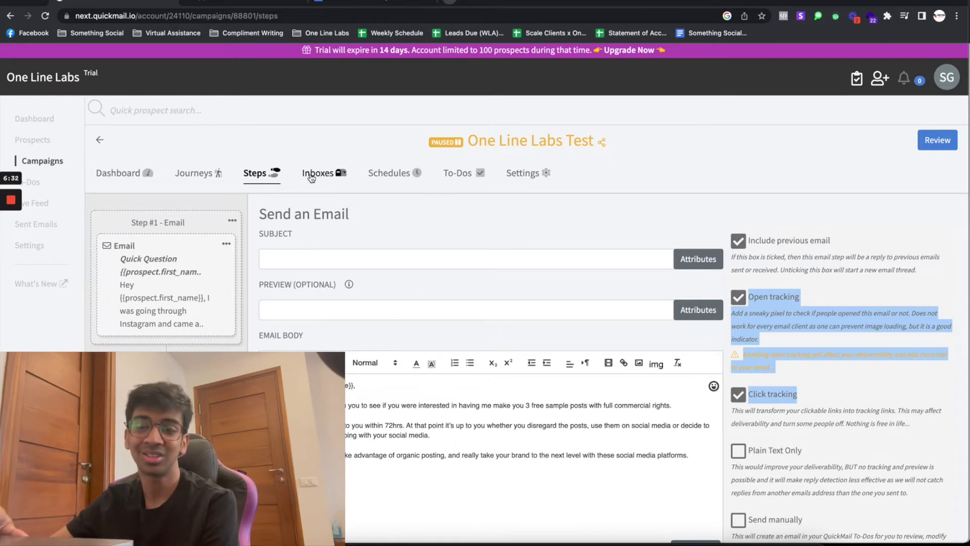
- Preview the campaign in Mission Control, then close it to land on the Dashboard
click(922, 146)
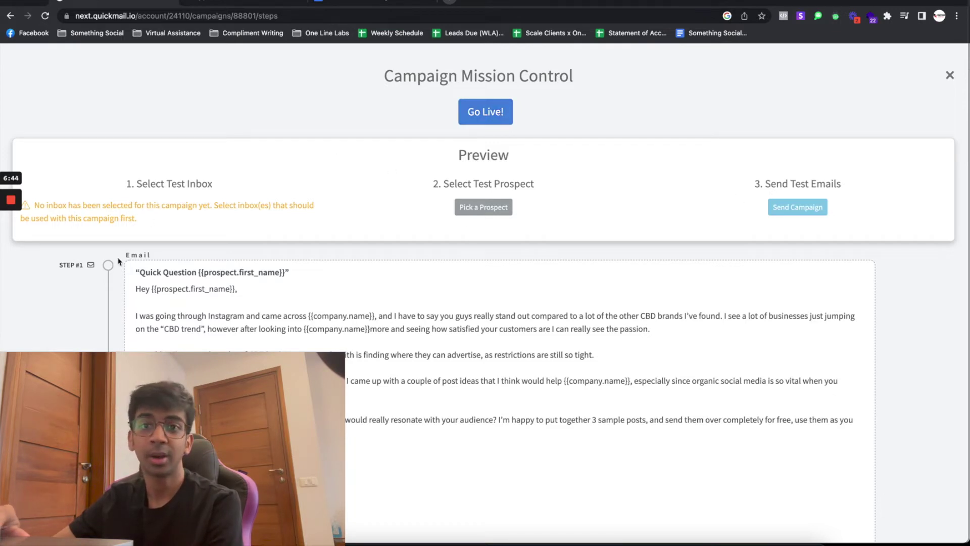
key(Escape)
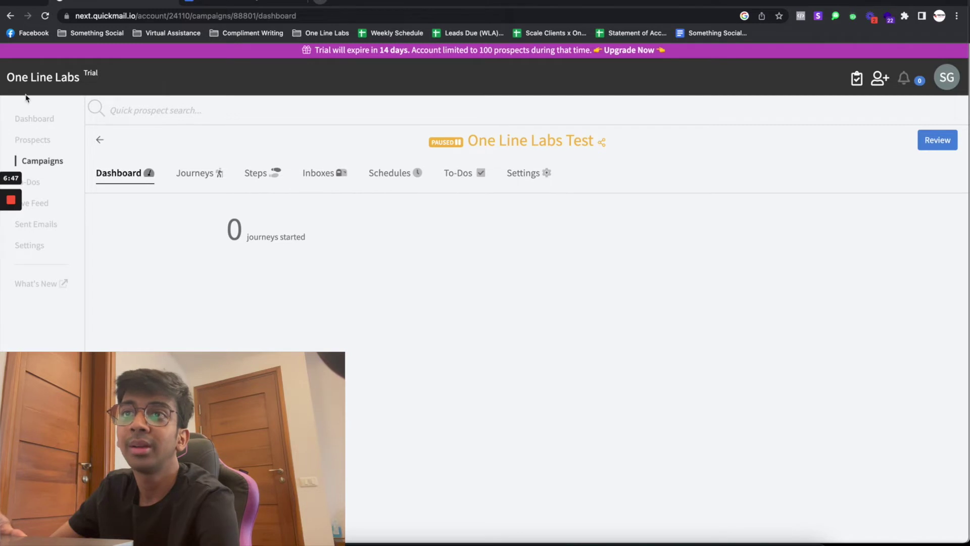
- Go from the Dashboard to Settings and bring up the Inboxes tab's add-inbox options
click(35, 118)
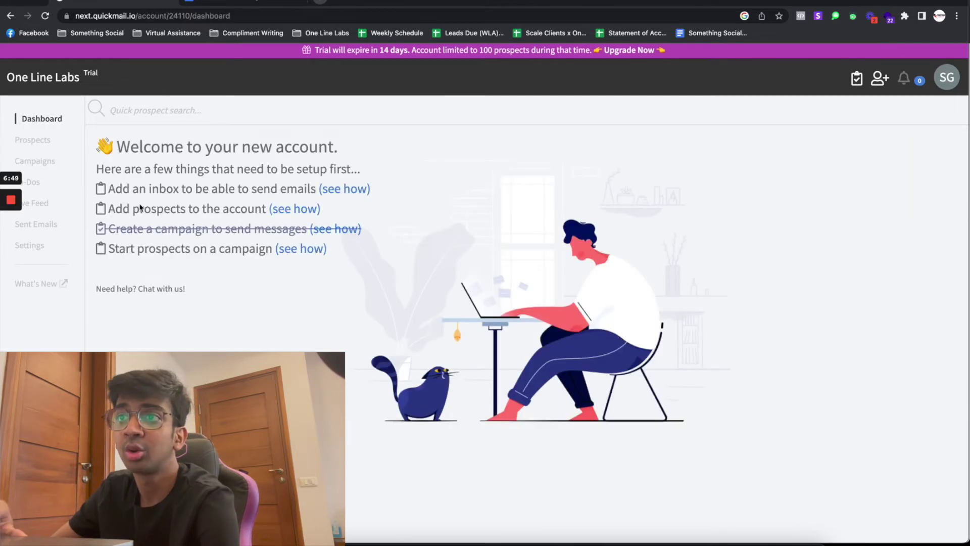
click(29, 248)
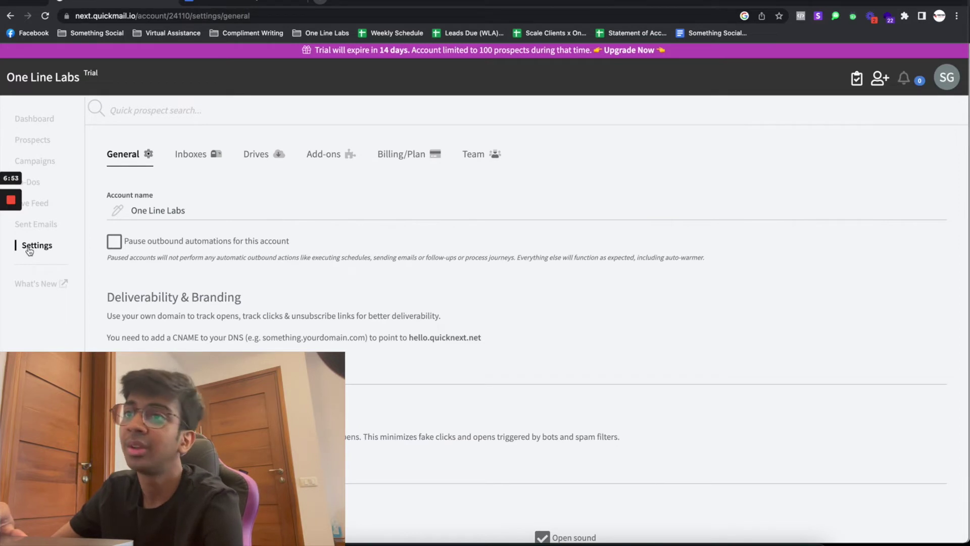
click(202, 154)
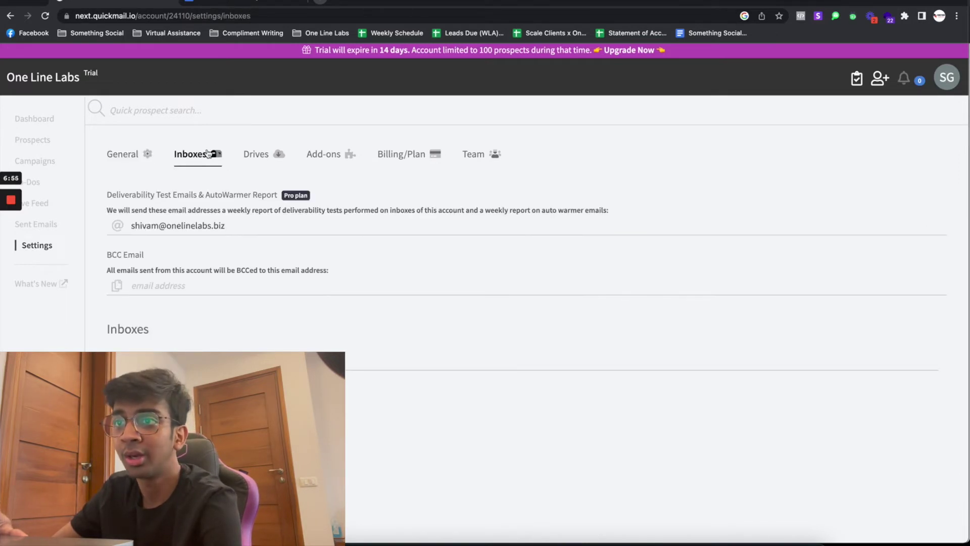
scroll(228, 296, down, 1)
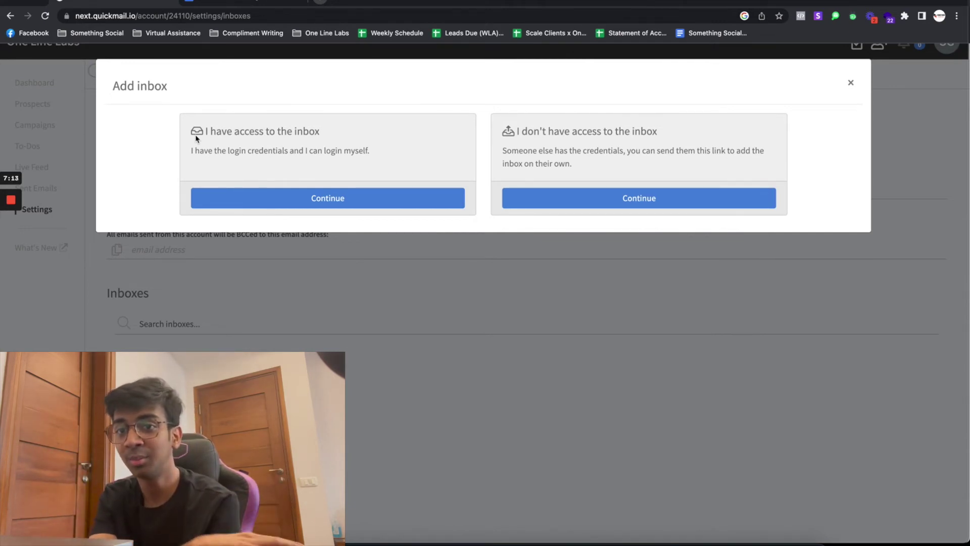
- Choose 'I have access to the inbox' and connect a Gmail inbox through Google
double_click(564, 148)
triple_click(564, 148)
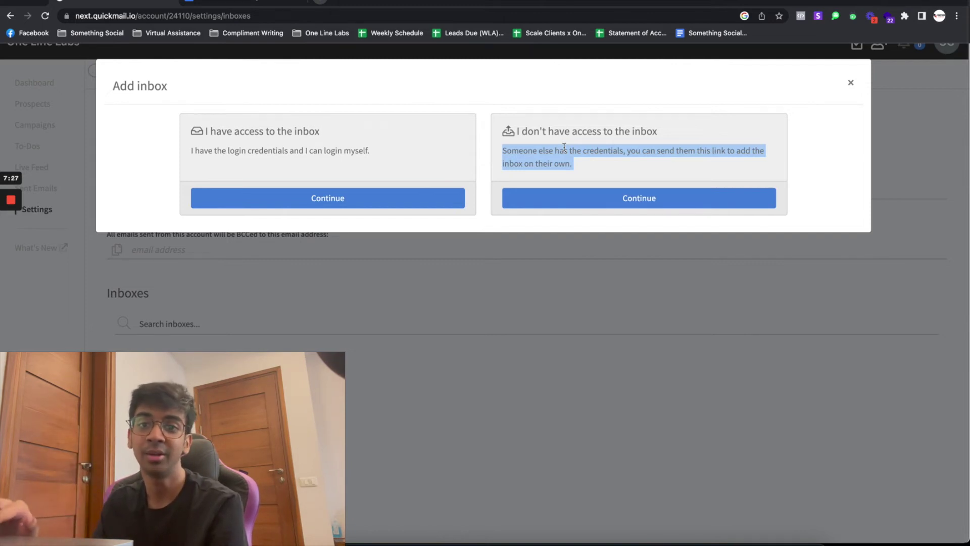
click(353, 198)
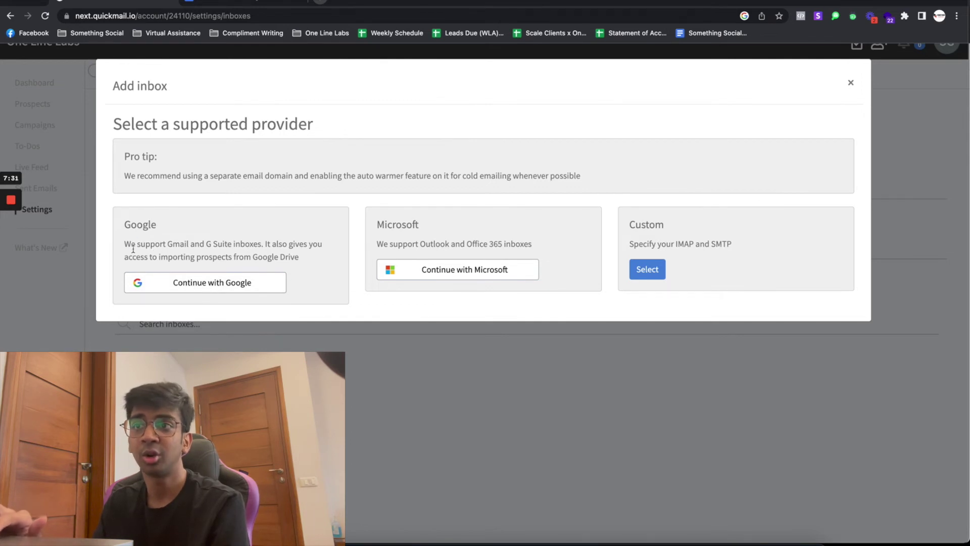
drag(126, 244, 301, 247)
drag(377, 244, 550, 242)
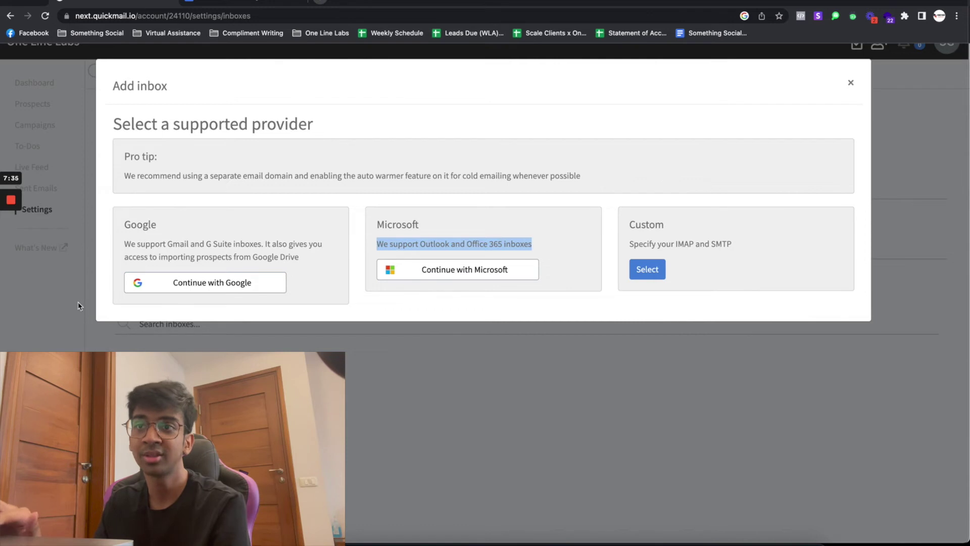
click(12, 244)
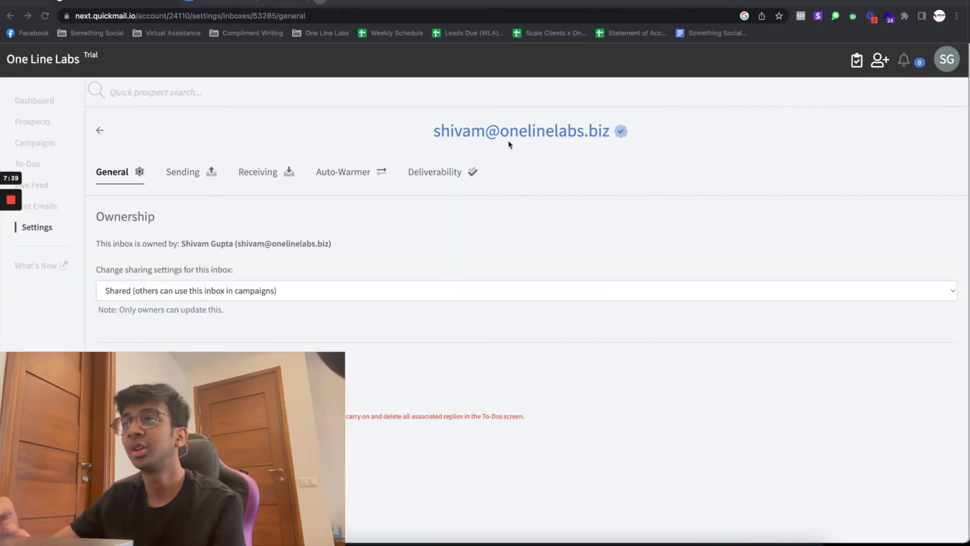
- Point out who owns the connected inbox, then return to the welcome dashboard
mouse_move(623, 135)
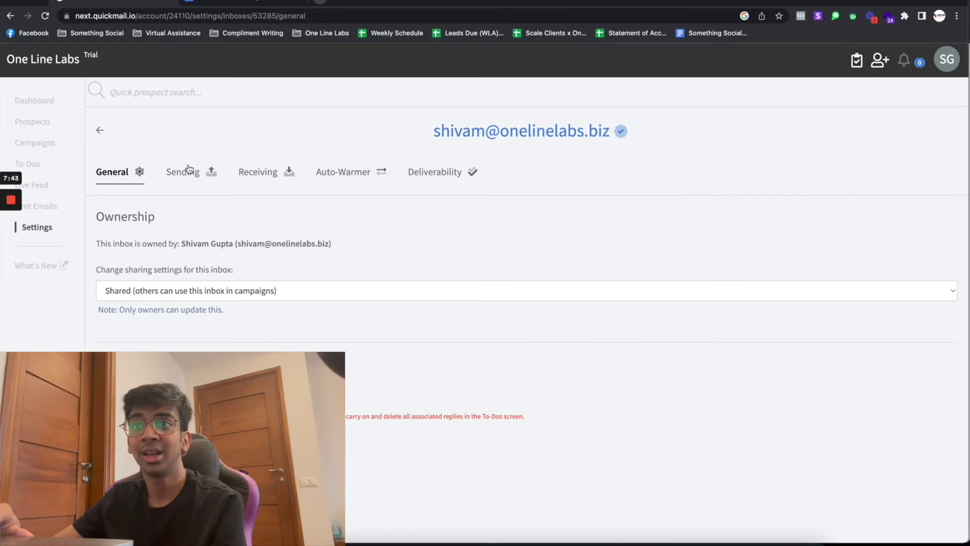
triple_click(230, 242)
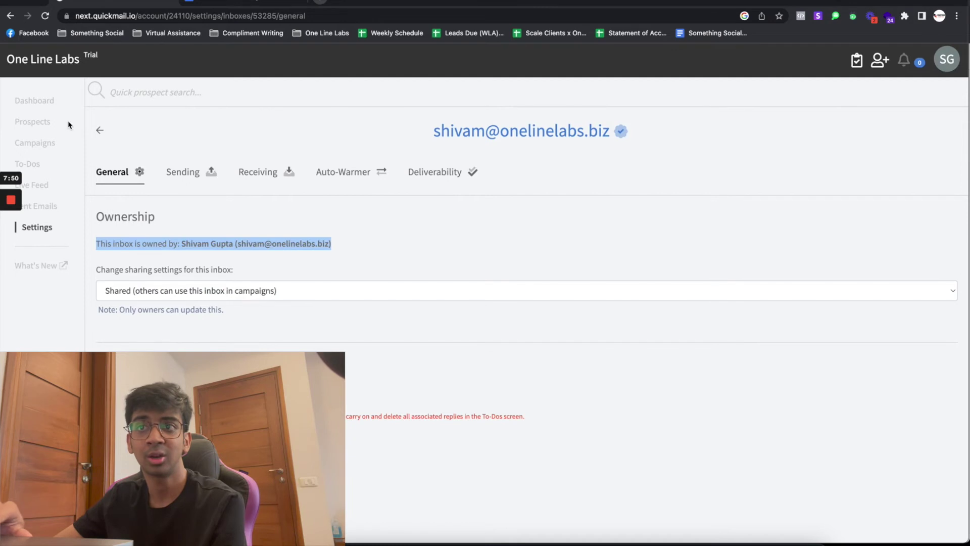
click(48, 101)
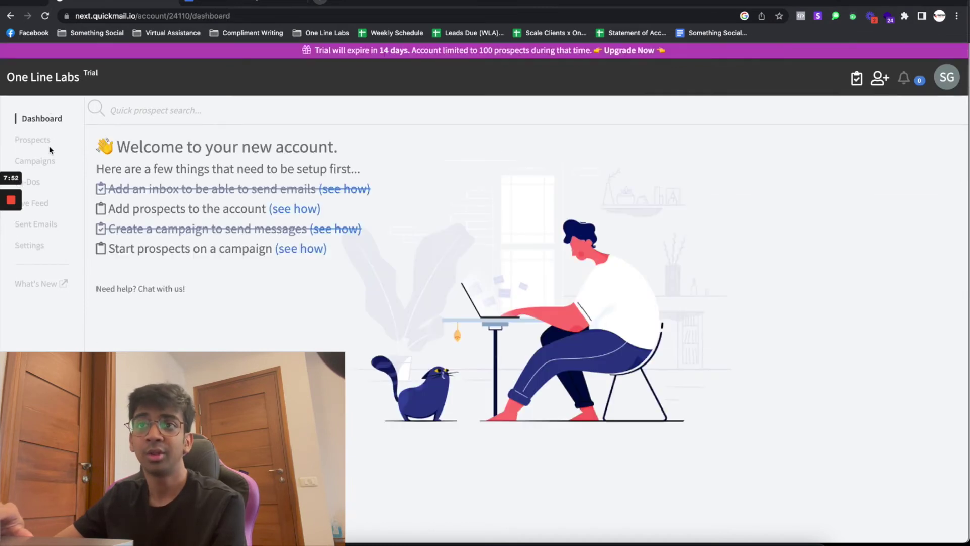
- Open the One Line Labs Test campaign and look over its Journeys and Steps
click(46, 160)
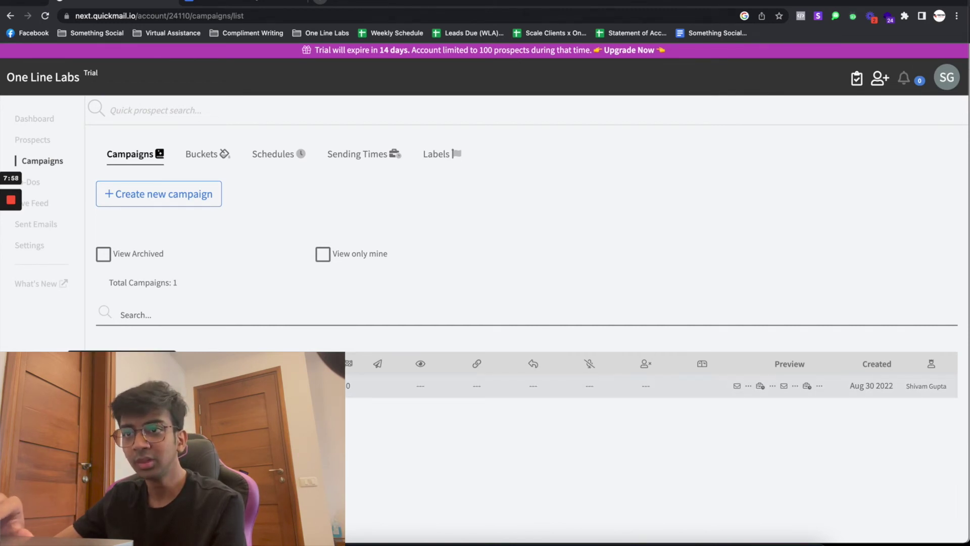
click(151, 385)
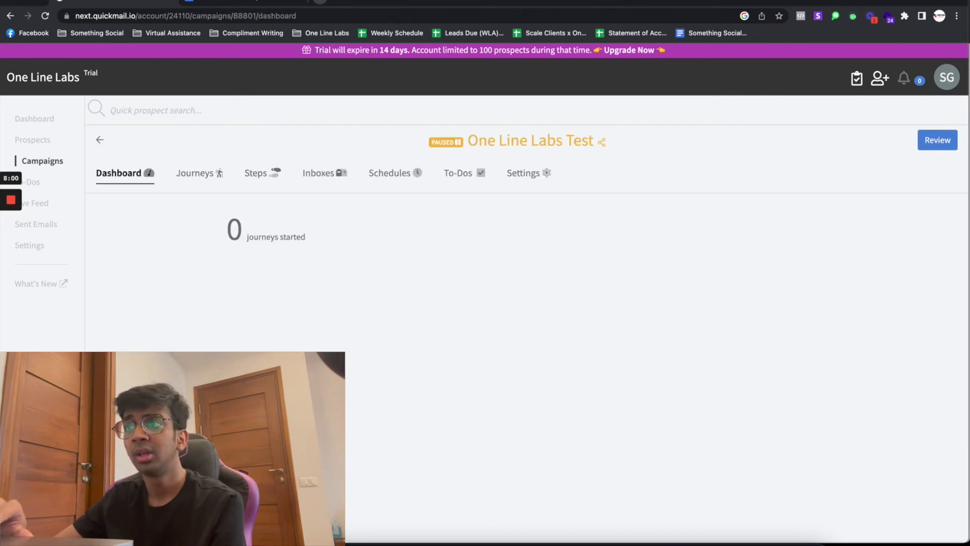
click(208, 172)
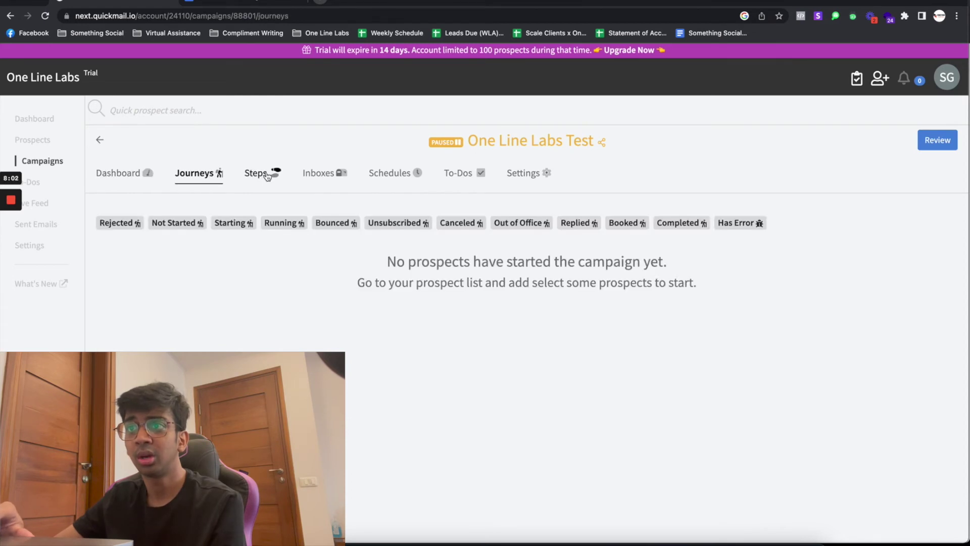
click(263, 172)
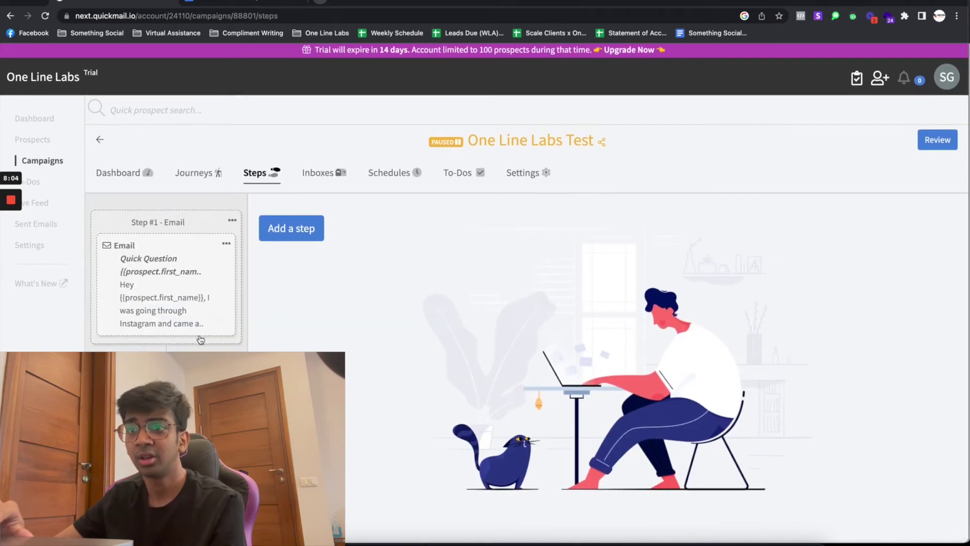
scroll(199, 314, down, 3)
- Assign the connected Gmail inbox to the campaign and move on to Schedules
click(332, 180)
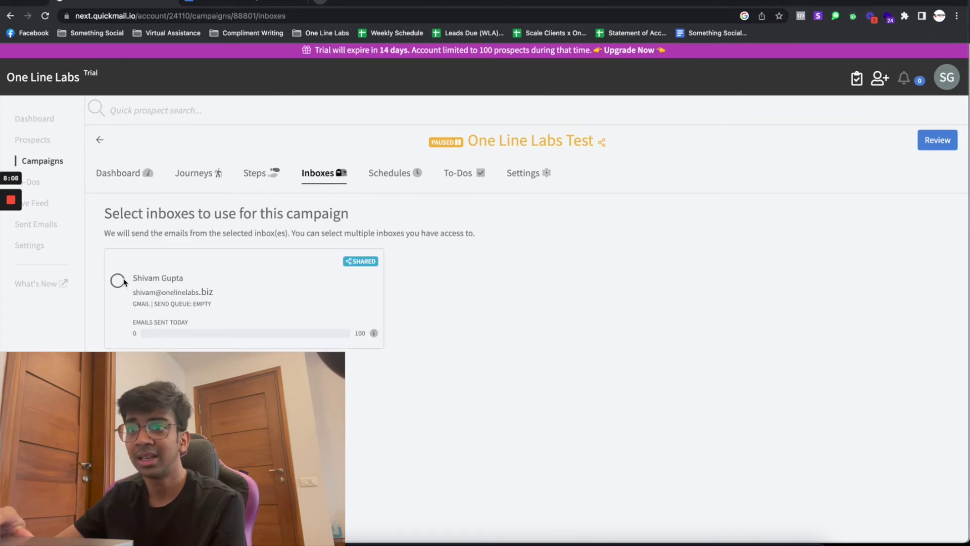
click(118, 281)
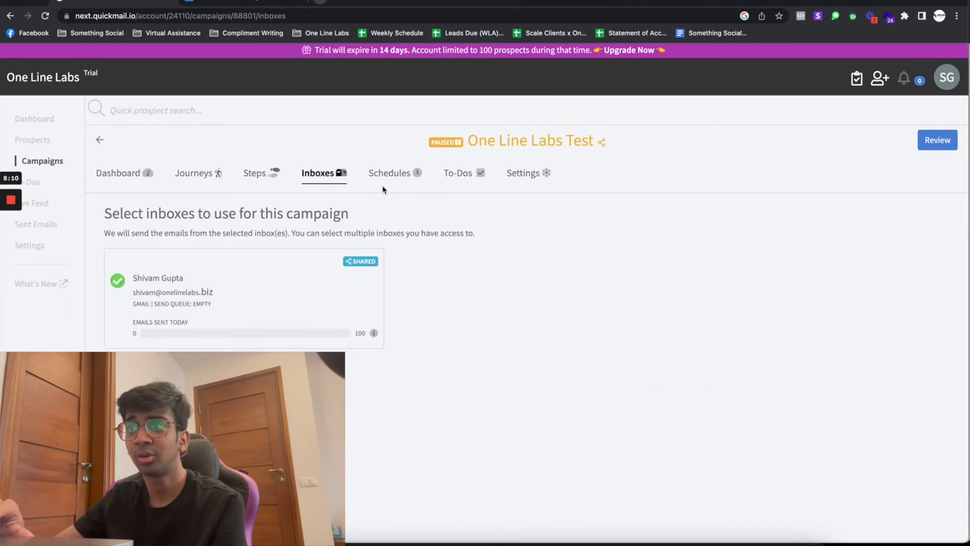
click(389, 178)
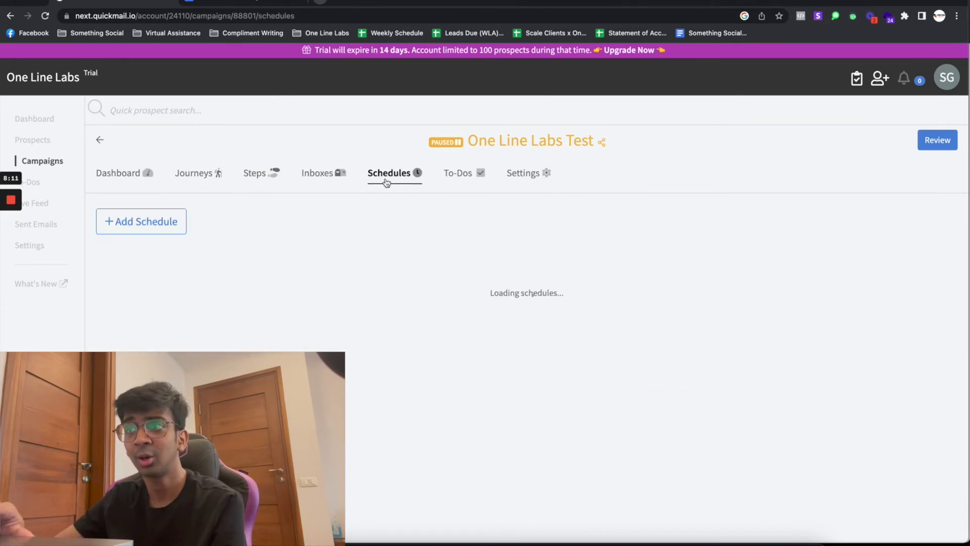
click(124, 220)
click(120, 150)
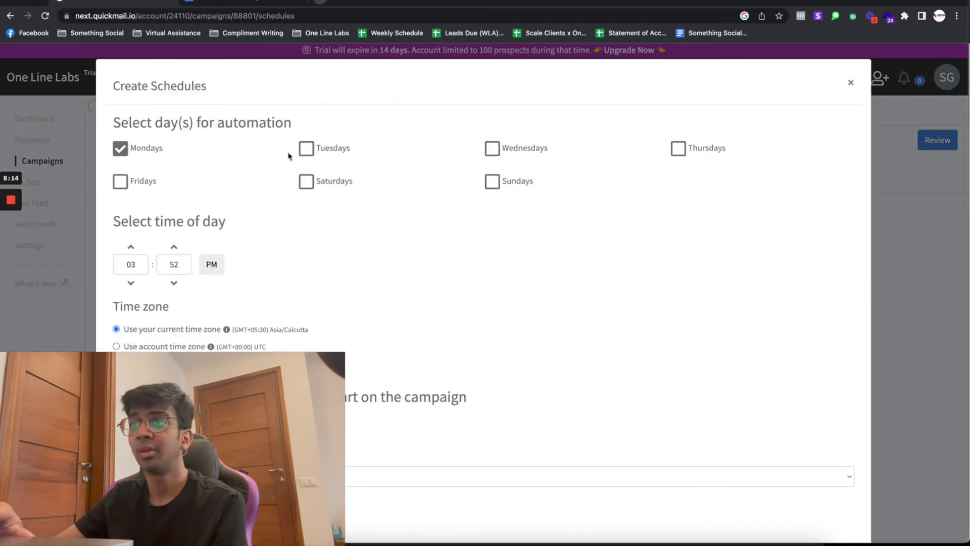
click(307, 152)
click(491, 151)
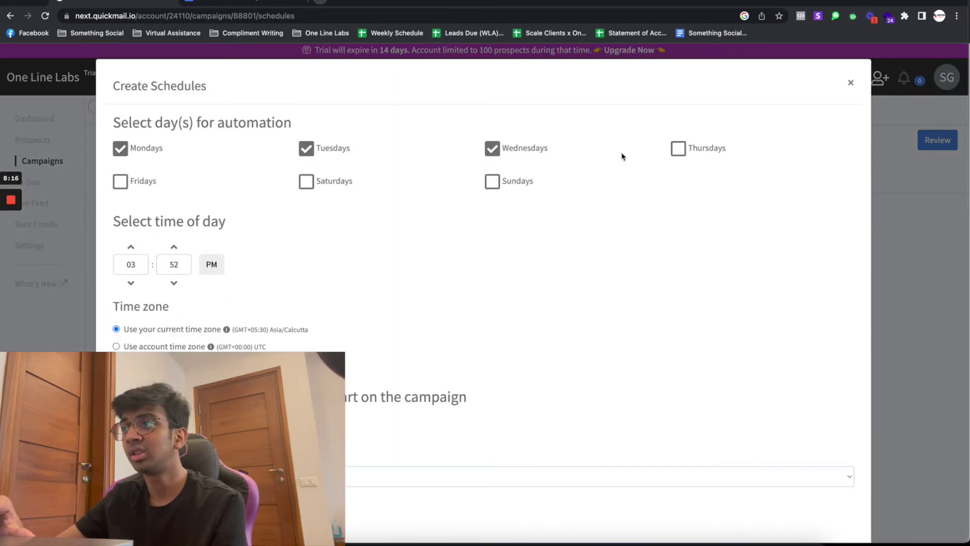
click(681, 152)
click(119, 185)
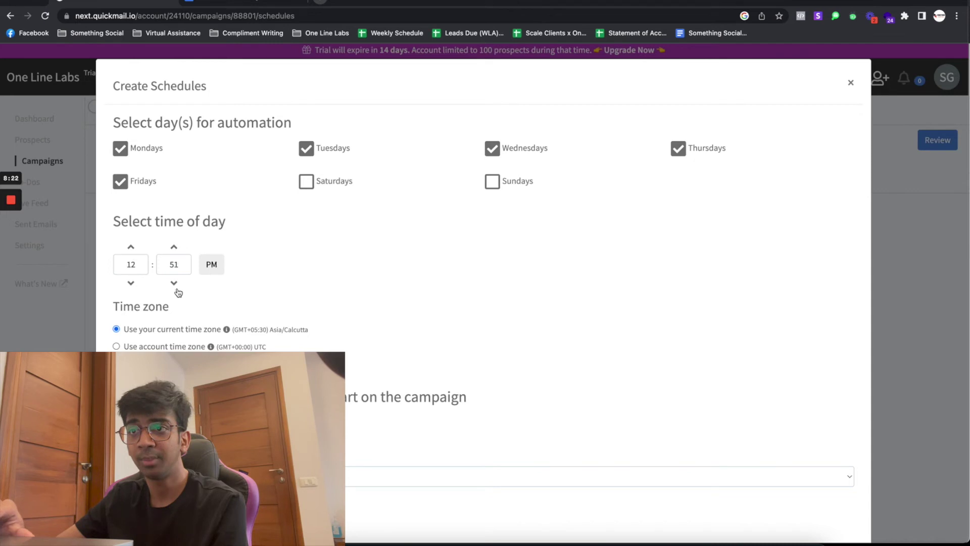
click(175, 264)
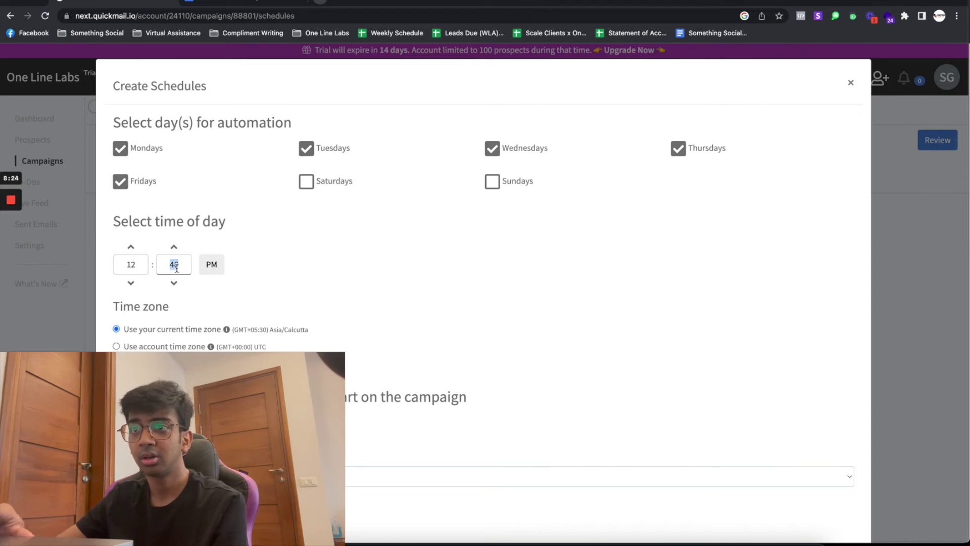
key(BackSpace)
key(BackSpace)
text(30)
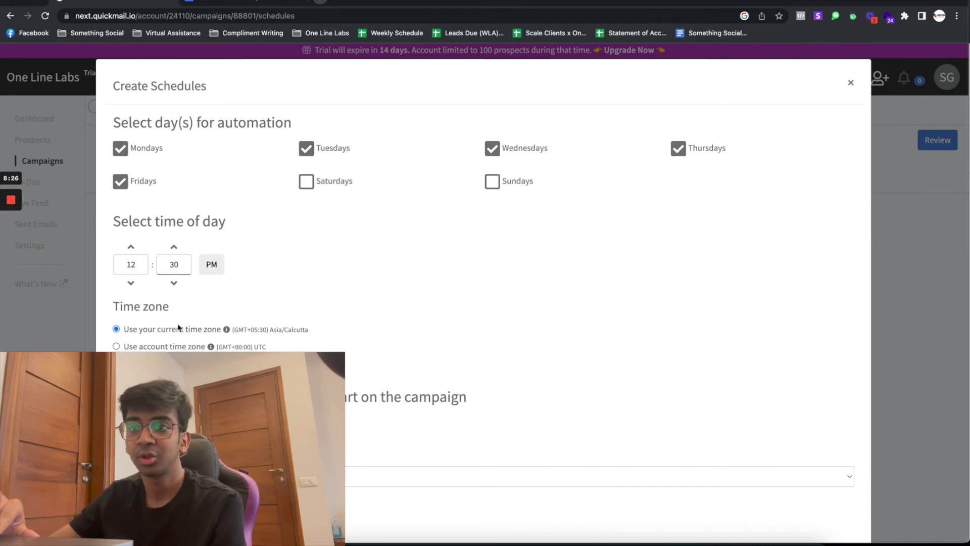
scroll(135, 337, down, 1)
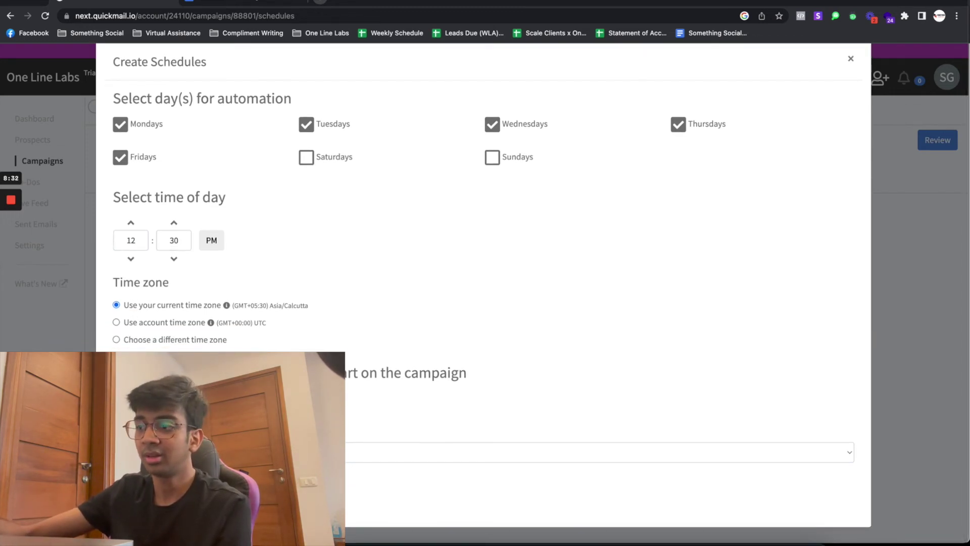
click(263, 452)
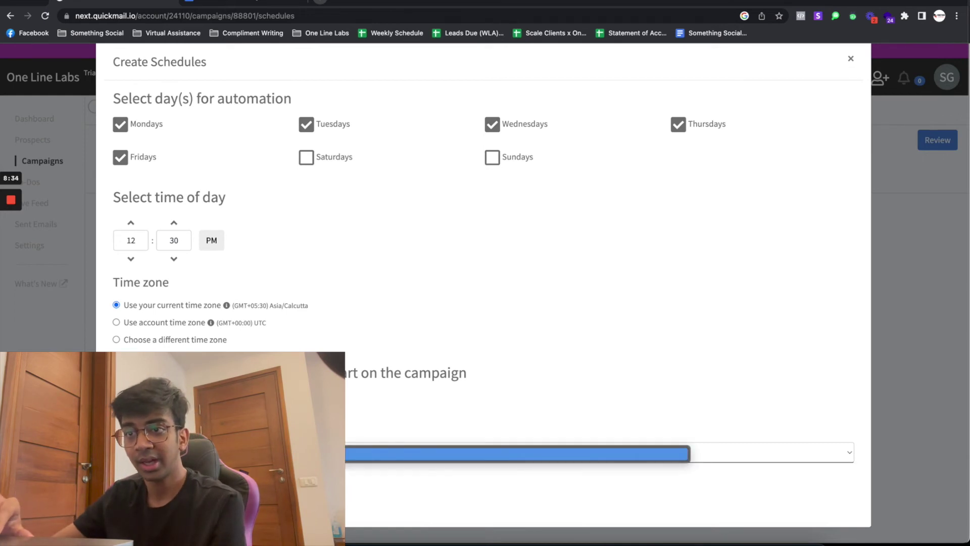
click(263, 453)
scroll(255, 318, up, 1)
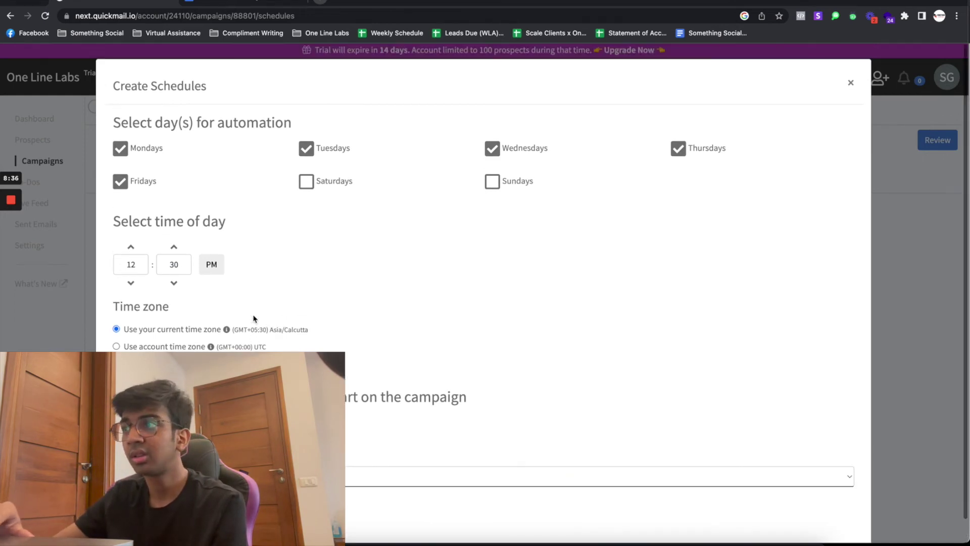
- Discard the schedule form and go to the Prospects page
key(Escape)
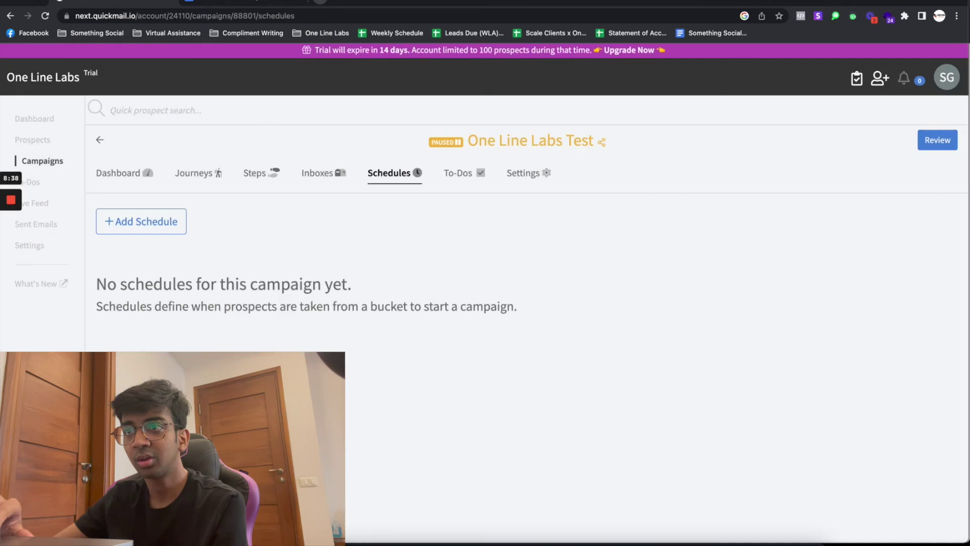
click(33, 143)
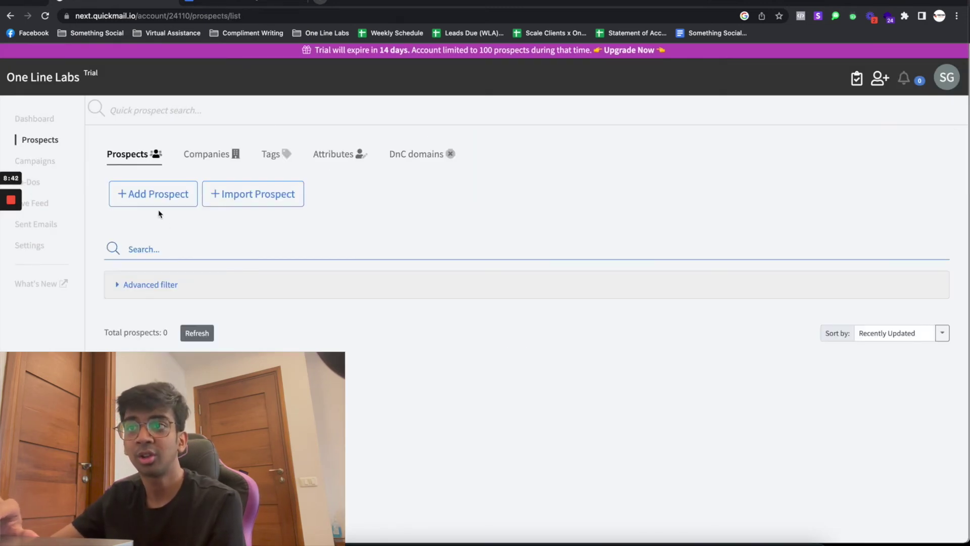
click(158, 198)
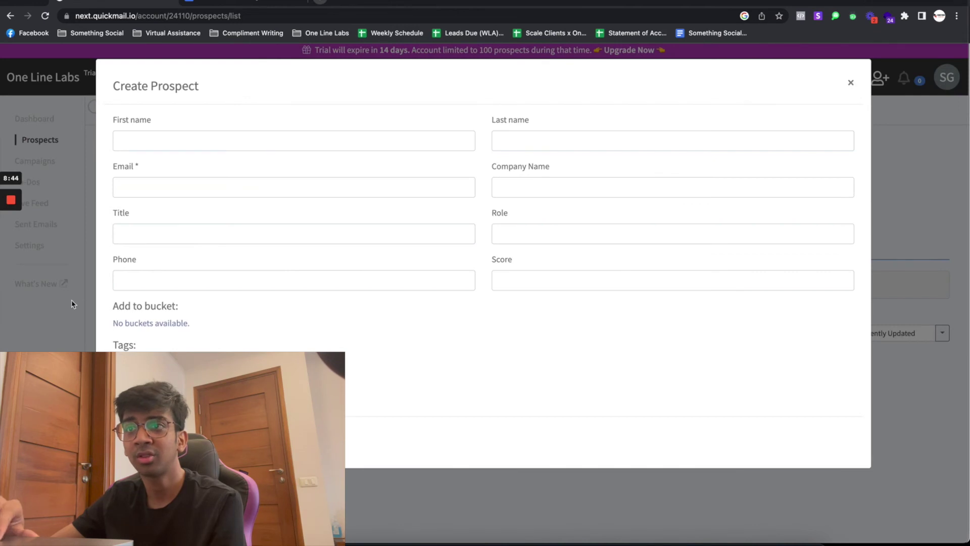
click(850, 84)
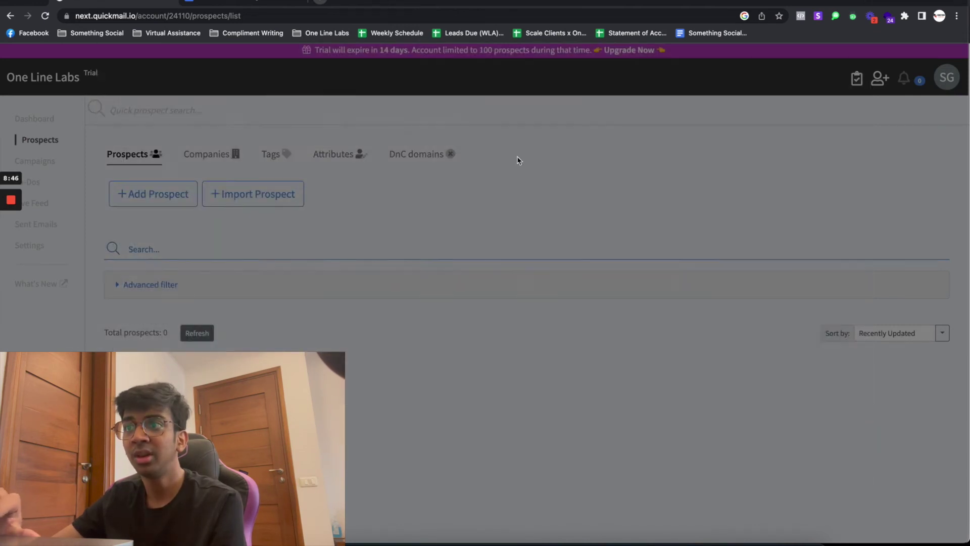
- Import prospects from a CSV, loading the real estate marketing file from Downloads
click(262, 195)
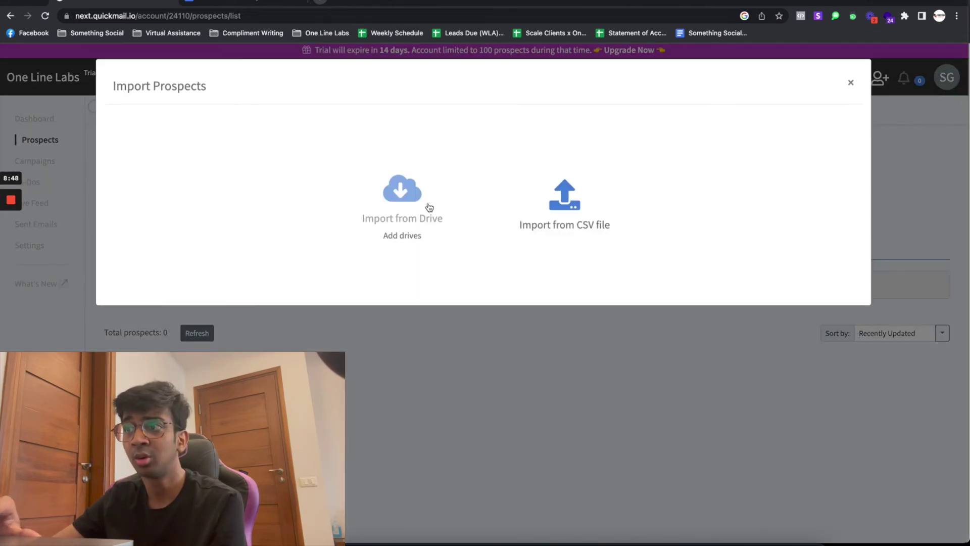
click(558, 201)
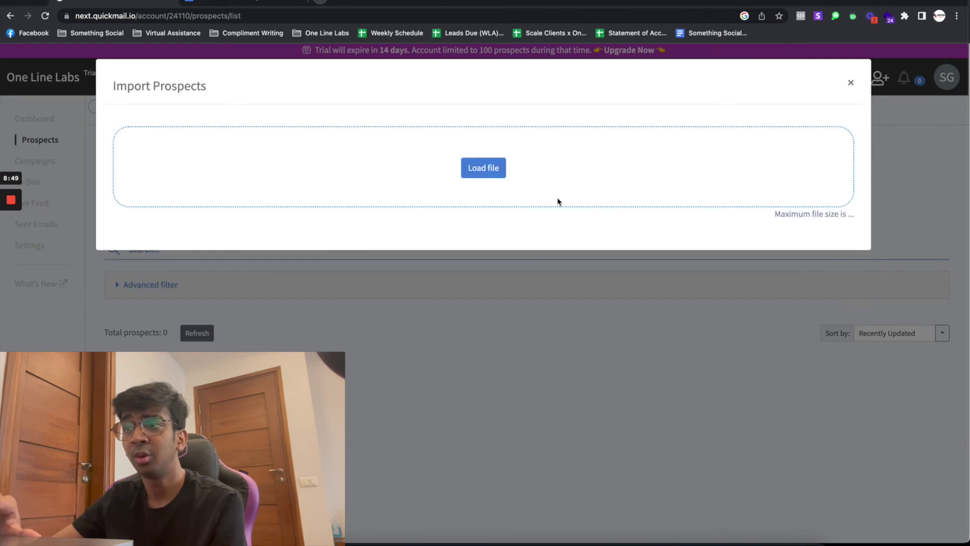
click(483, 168)
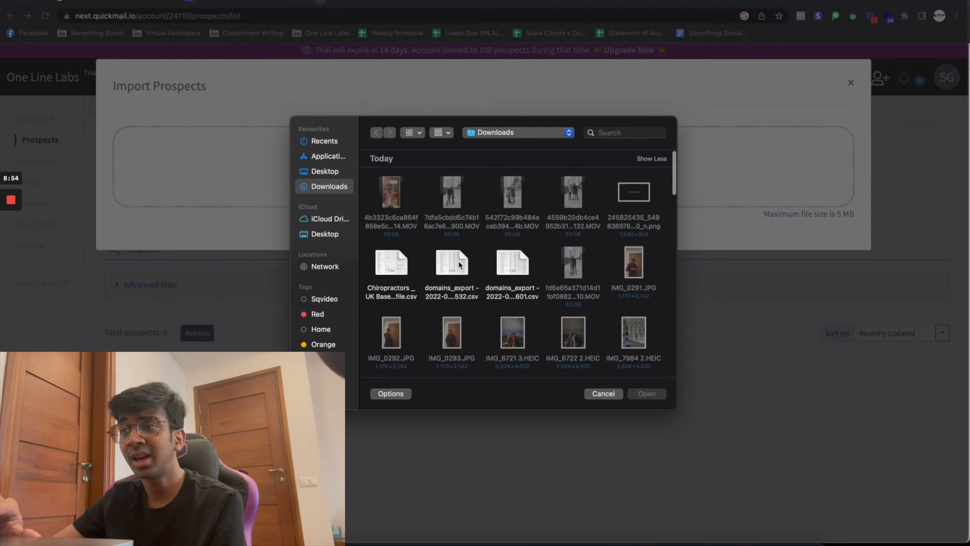
scroll(515, 273, down, 5)
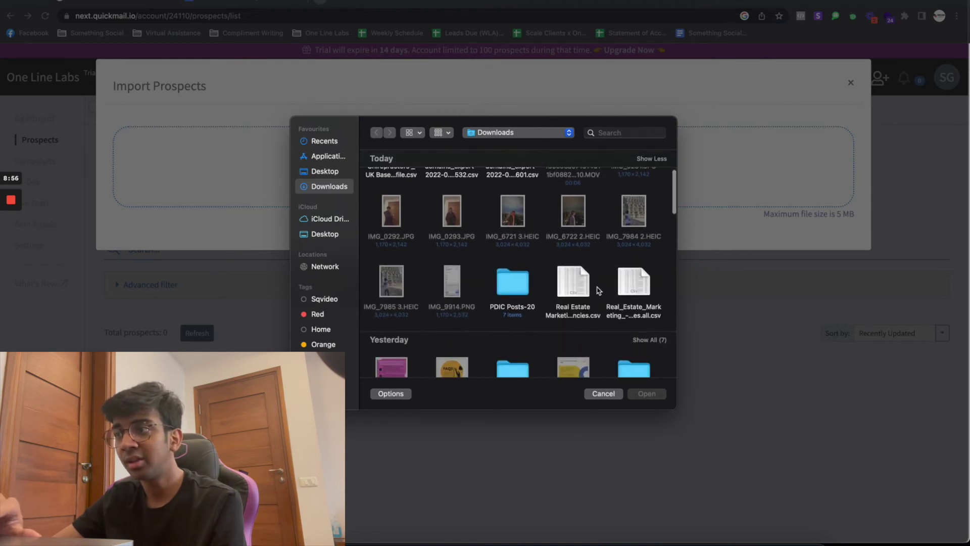
double_click(585, 286)
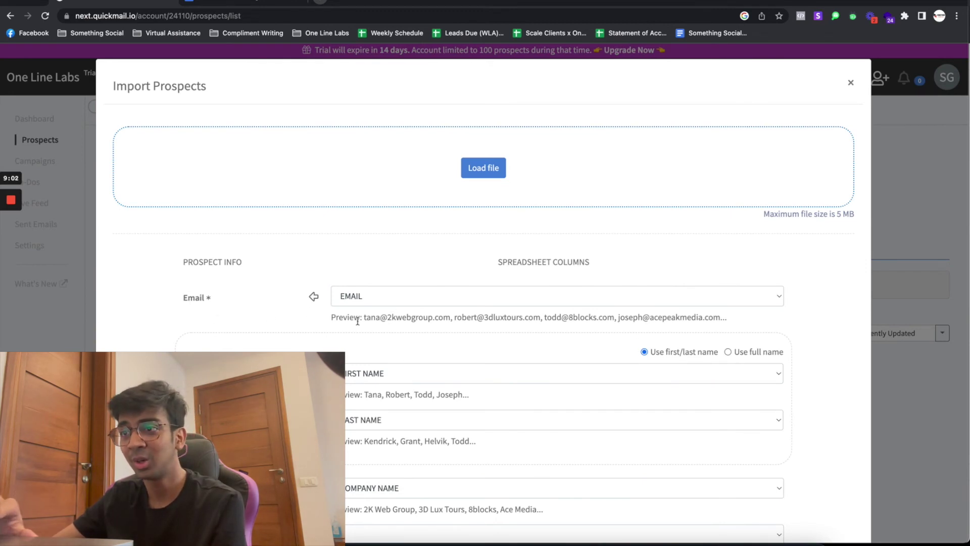
- Pick One Line Labs Test as the import's campaign
scroll(372, 337, down, 2)
scroll(263, 308, down, 1)
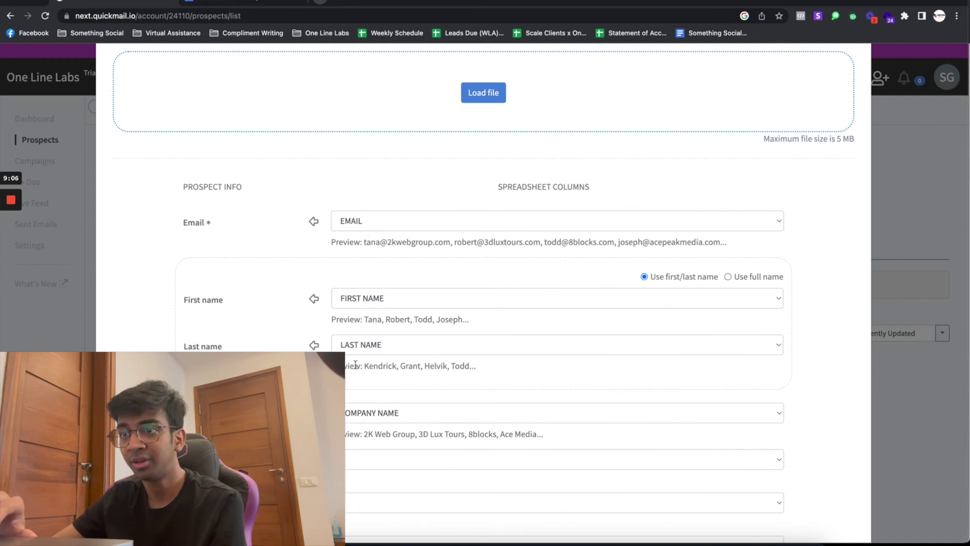
scroll(356, 364, down, 2)
scroll(394, 347, down, 8)
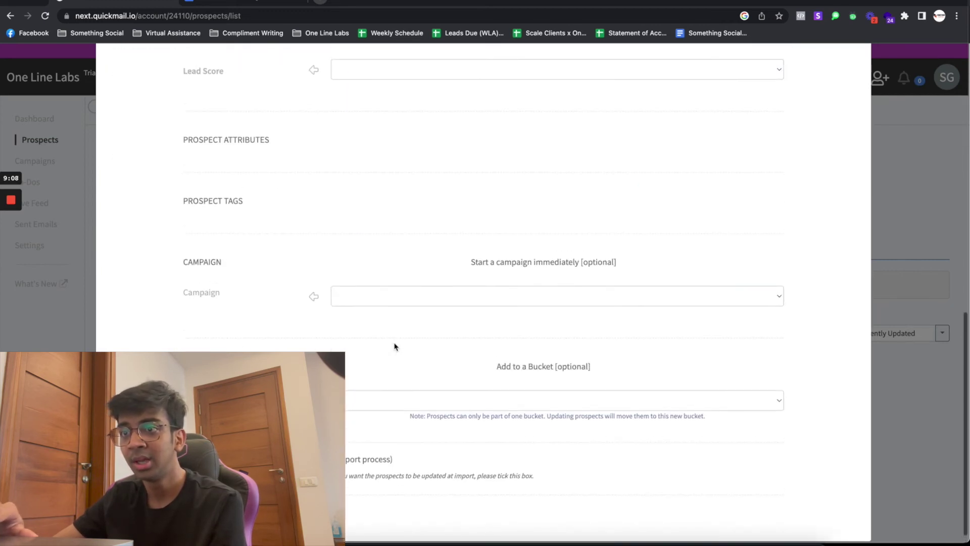
click(407, 298)
click(405, 310)
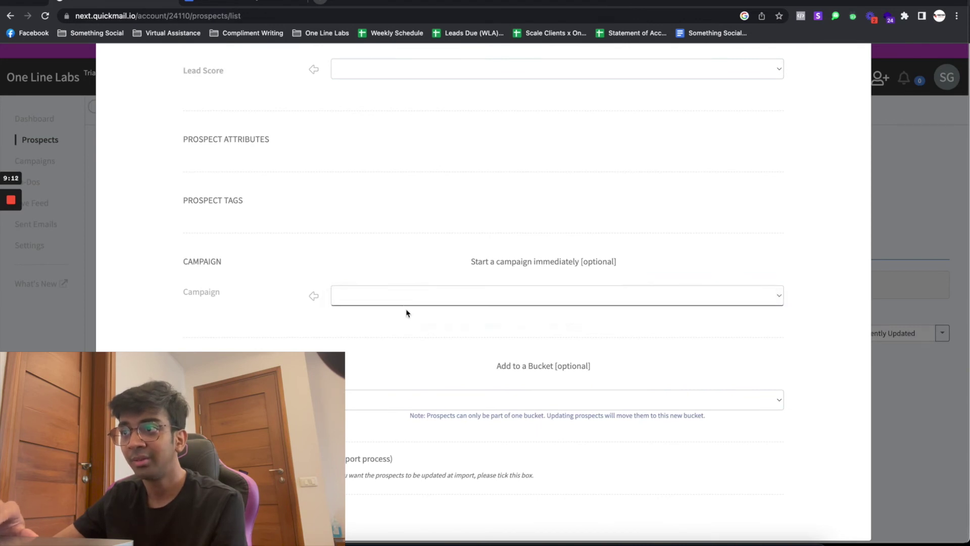
- Check the bucket options, re-select One Line Labs Test, and submit the import
scroll(417, 399, down, 1)
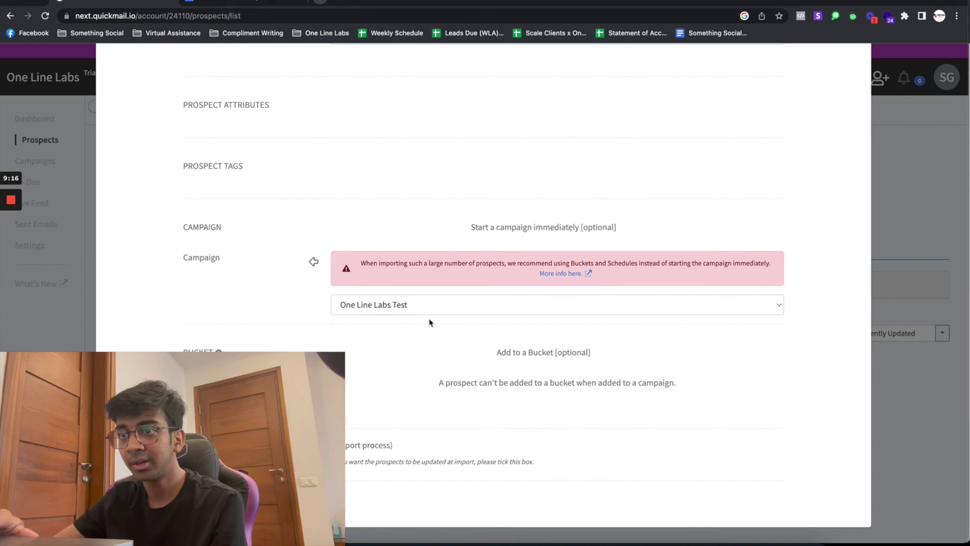
click(476, 310)
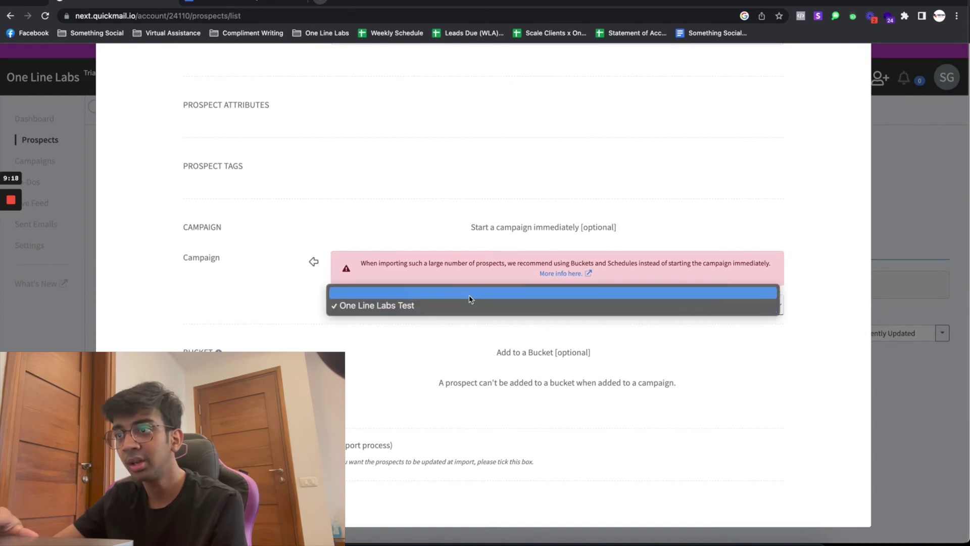
click(473, 287)
click(514, 383)
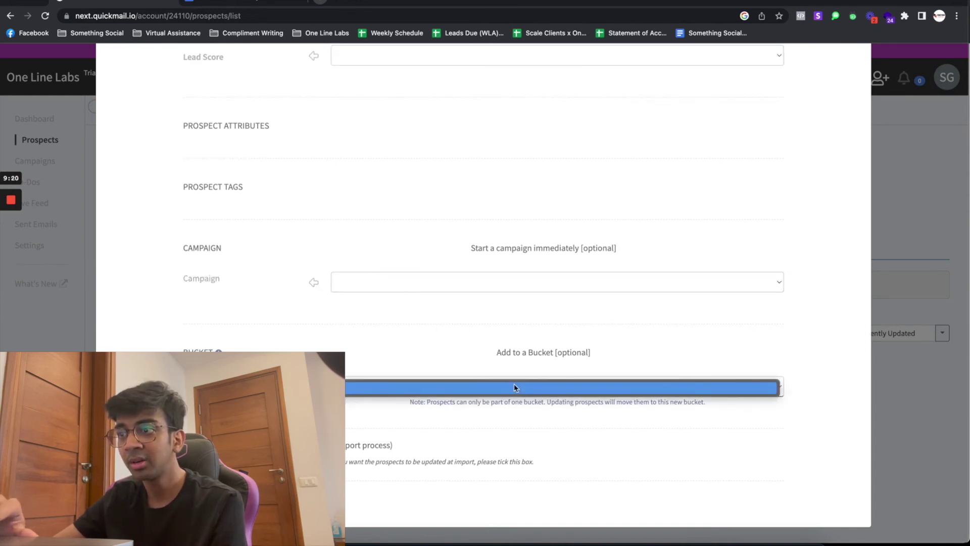
click(514, 384)
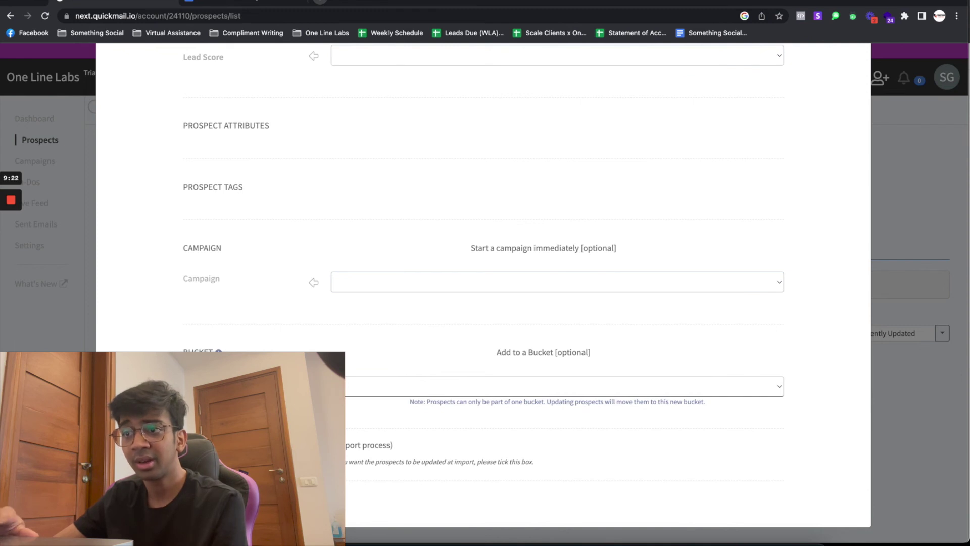
click(411, 287)
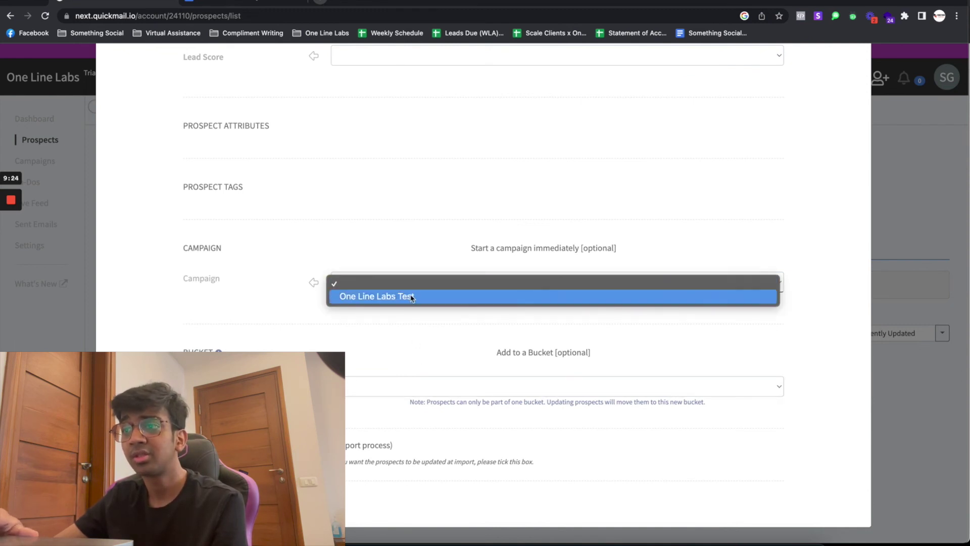
click(411, 295)
scroll(555, 293, down, 1)
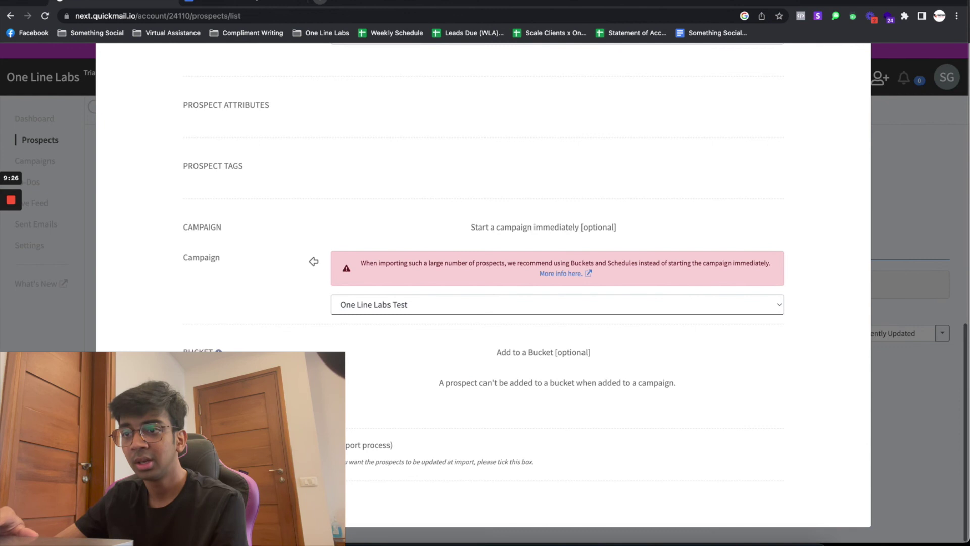
key(Return)
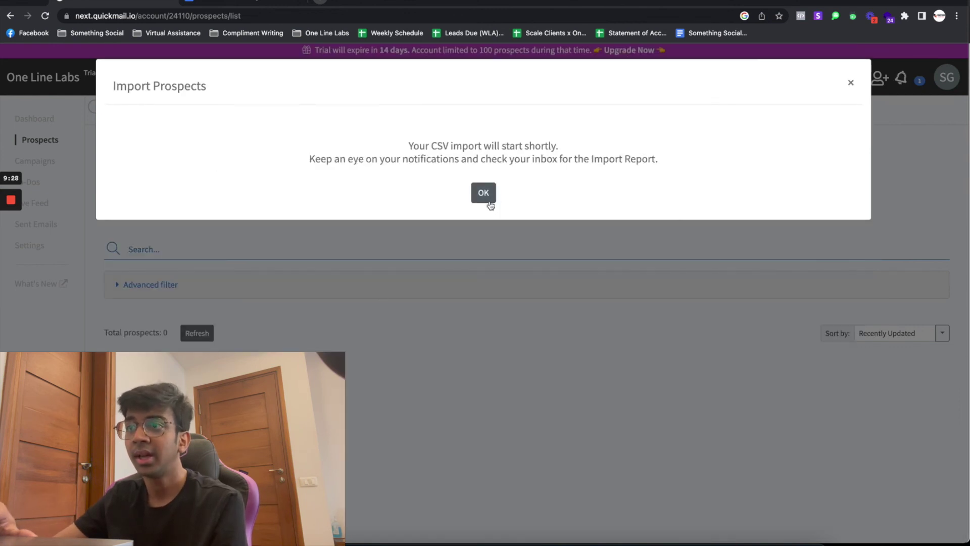
click(488, 199)
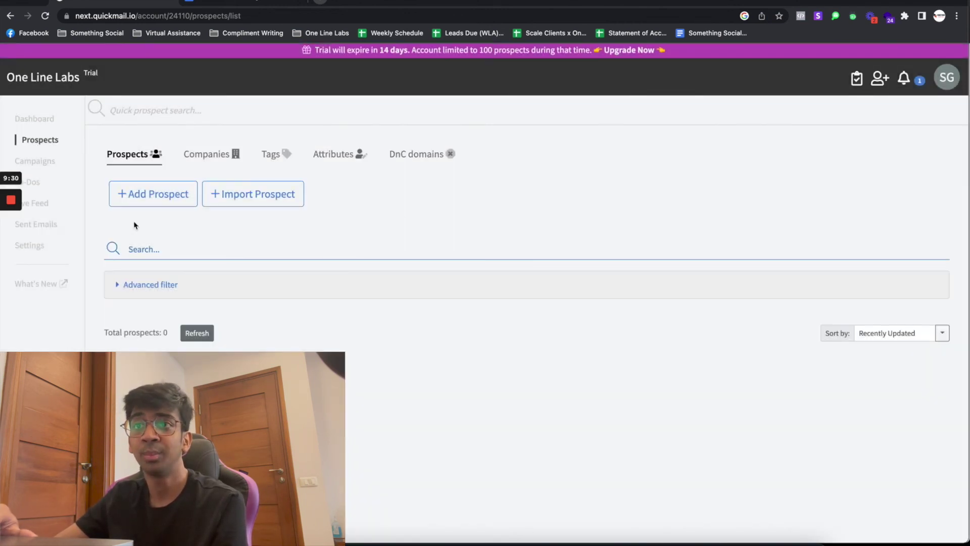
- Open the One Line Labs Test campaign and review its 100 started journeys
click(48, 163)
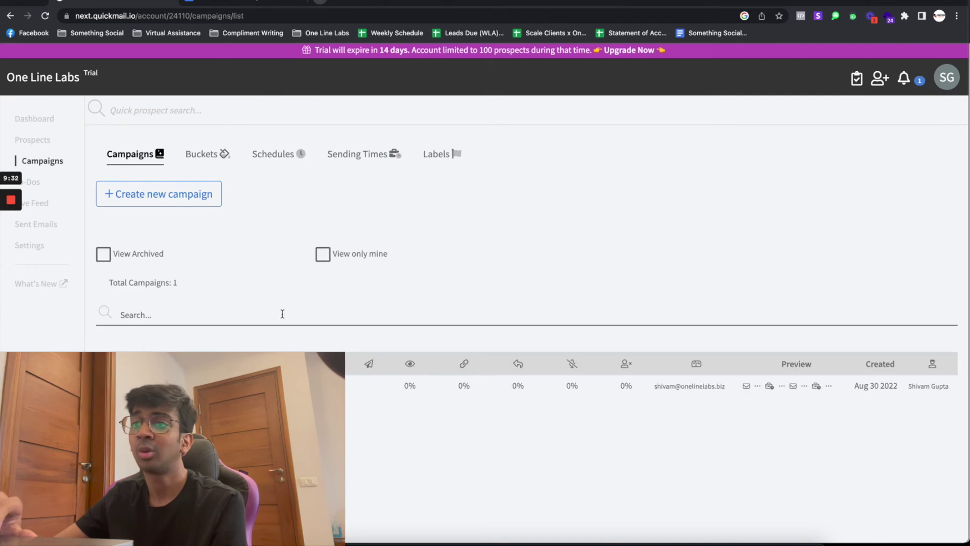
click(388, 386)
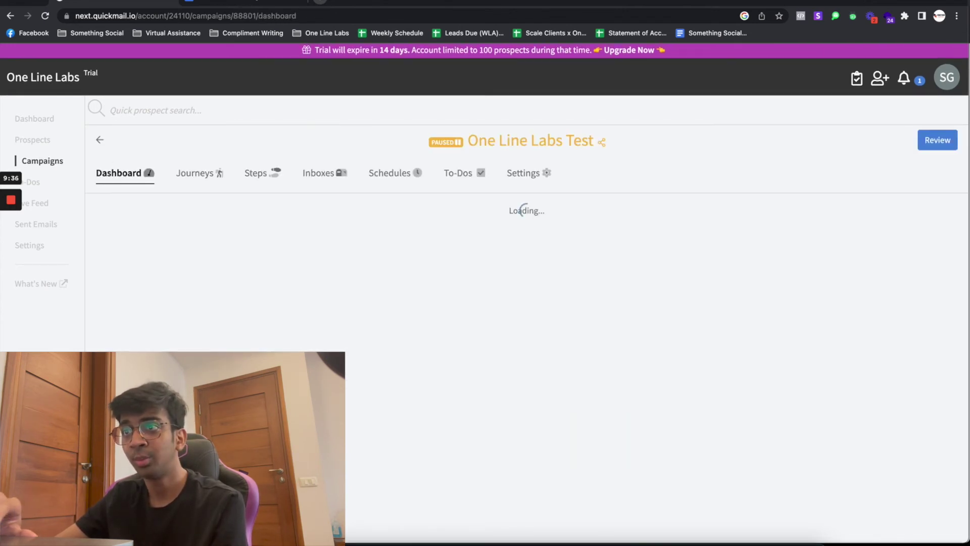
click(225, 173)
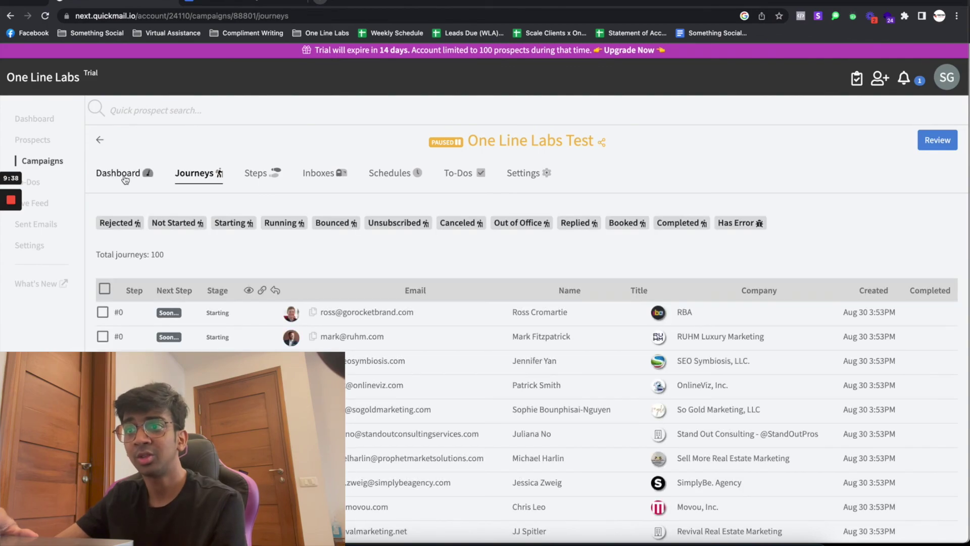
scroll(393, 260, down, 10)
scroll(393, 259, up, 10)
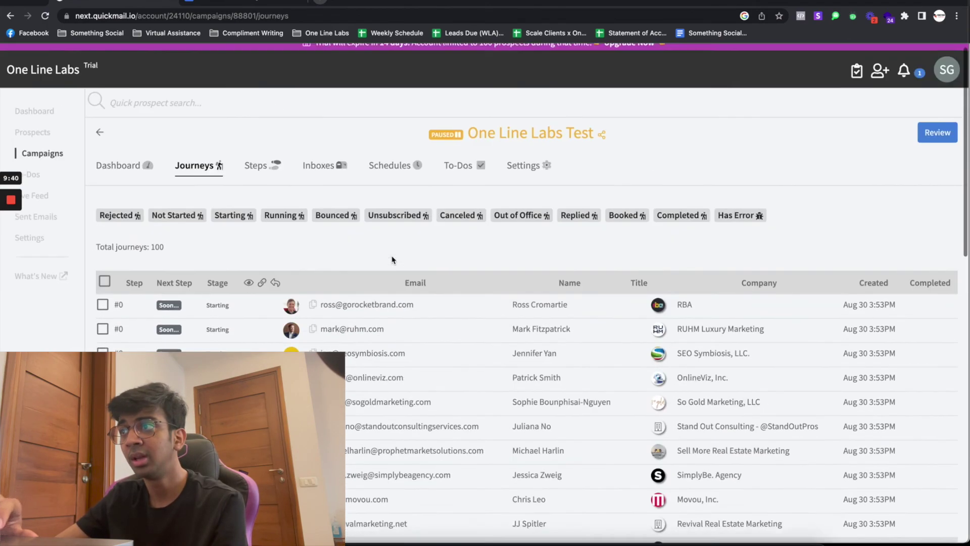
scroll(392, 259, up, 1)
scroll(453, 351, down, 10)
scroll(452, 351, up, 10)
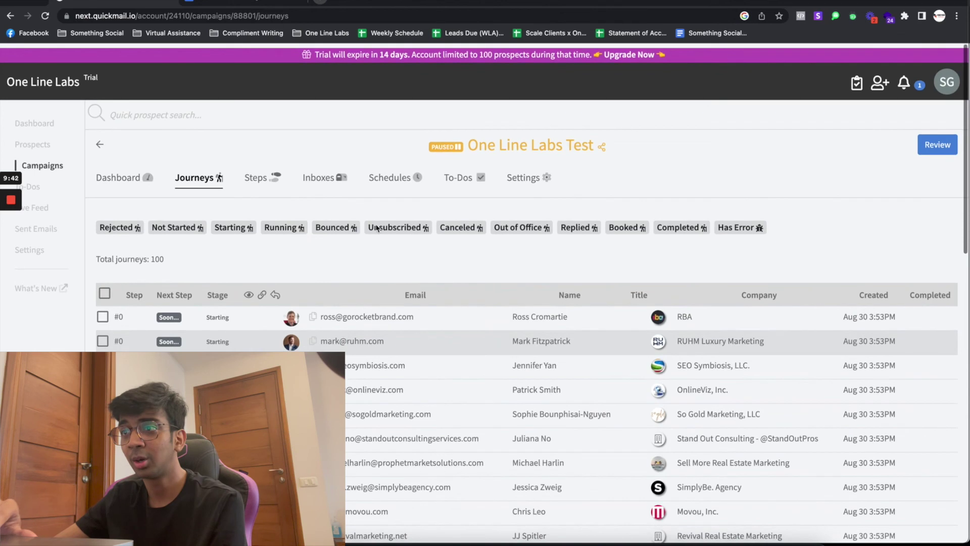
scroll(376, 228, down, 1)
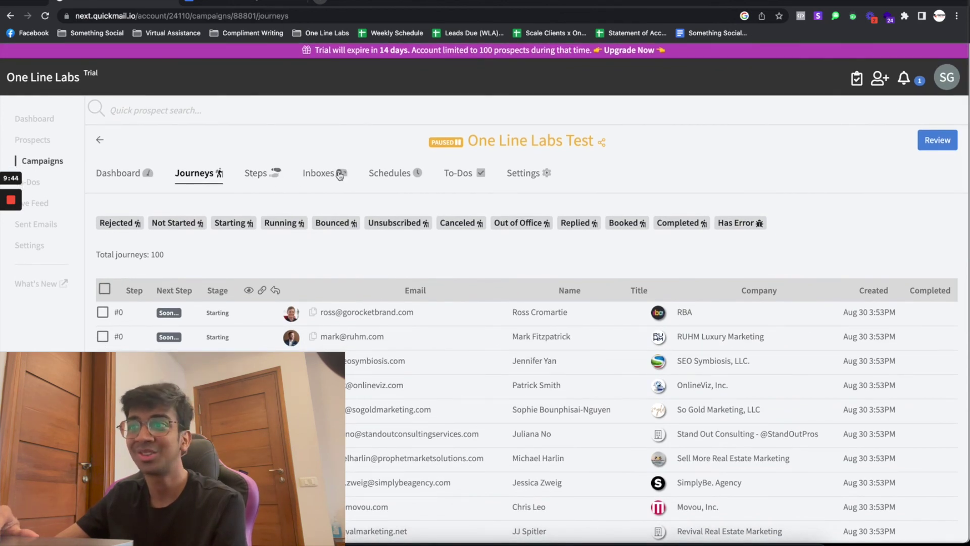
- Check the Inboxes, Schedules and To-Dos tabs, then open the campaign Settings
click(339, 174)
click(388, 173)
click(457, 173)
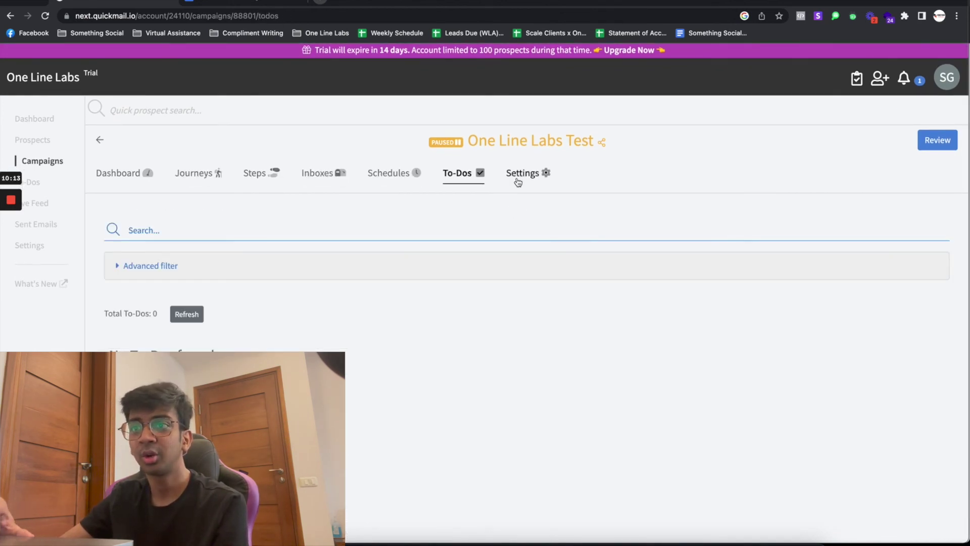
click(517, 179)
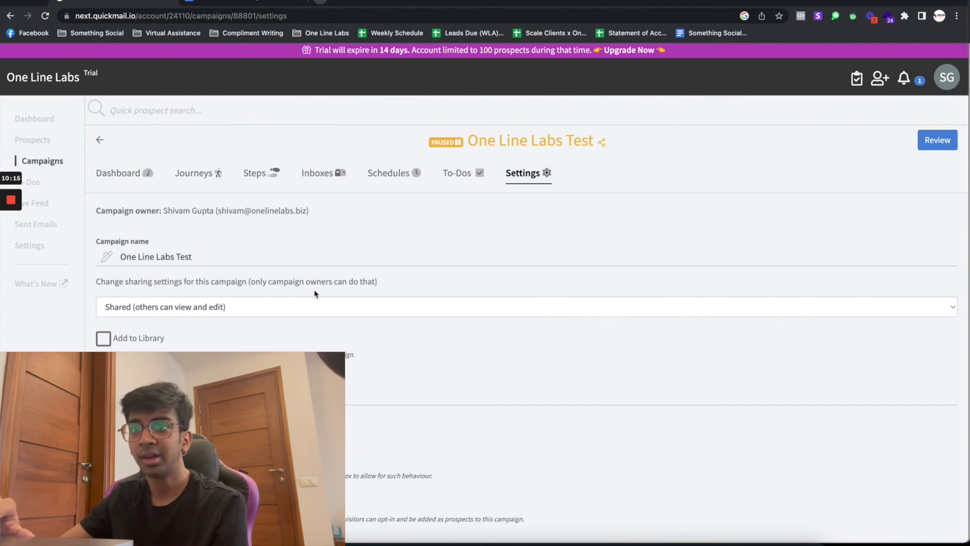
scroll(250, 307, down, 5)
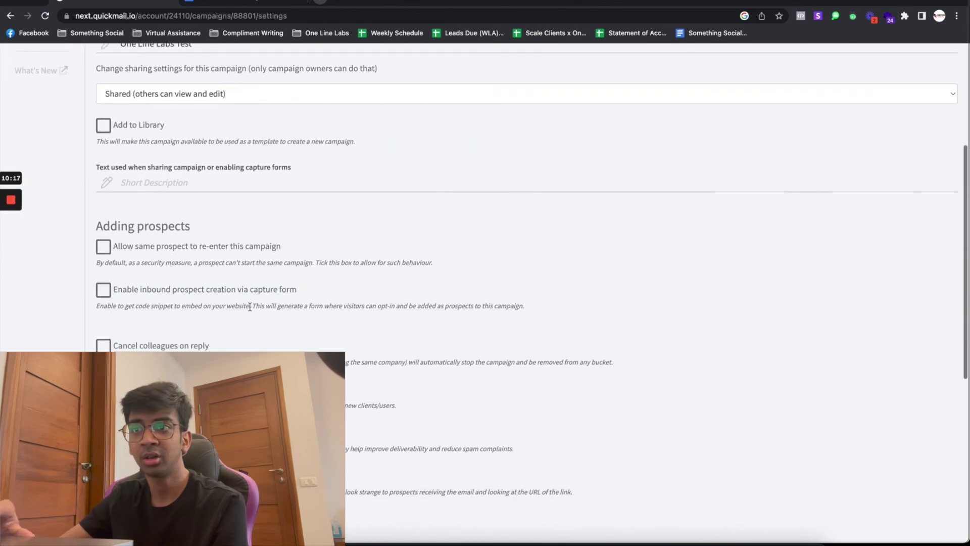
scroll(247, 212, up, 5)
- Review the campaign in Mission Control and bring up the five prospects for a test send
click(934, 140)
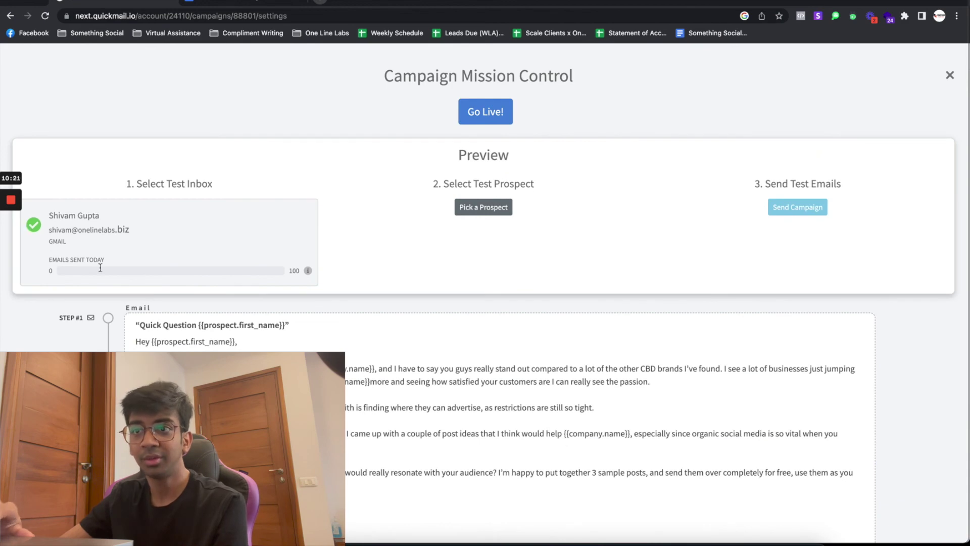
scroll(152, 255, down, 8)
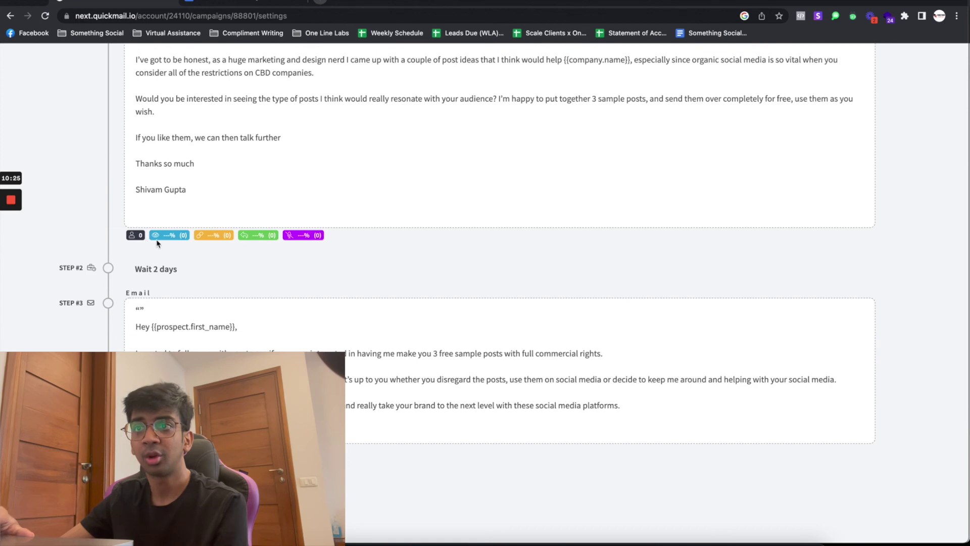
scroll(327, 242, up, 8)
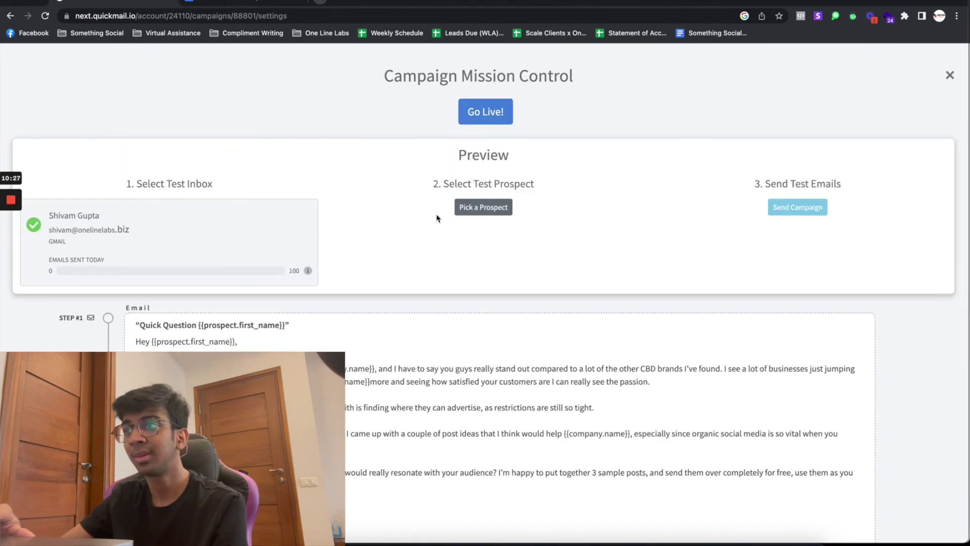
click(479, 218)
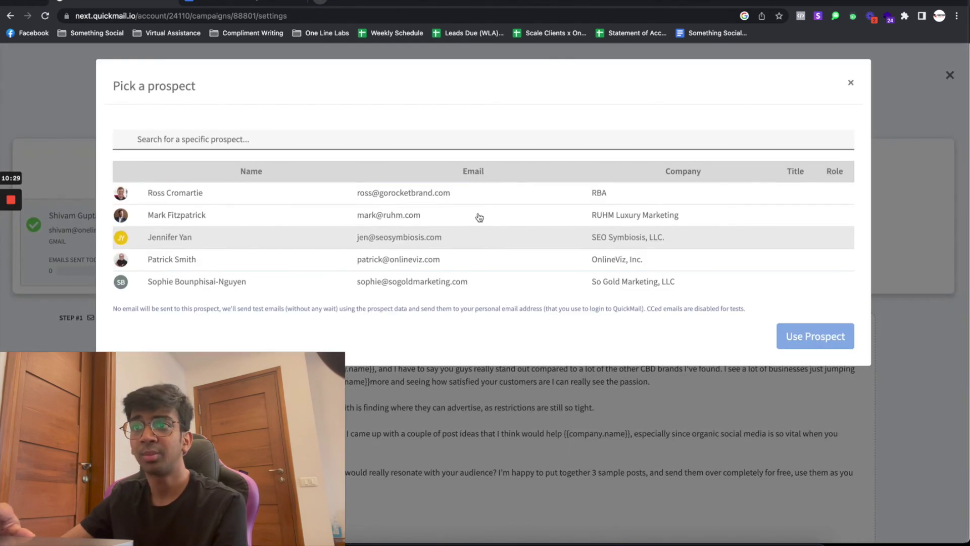